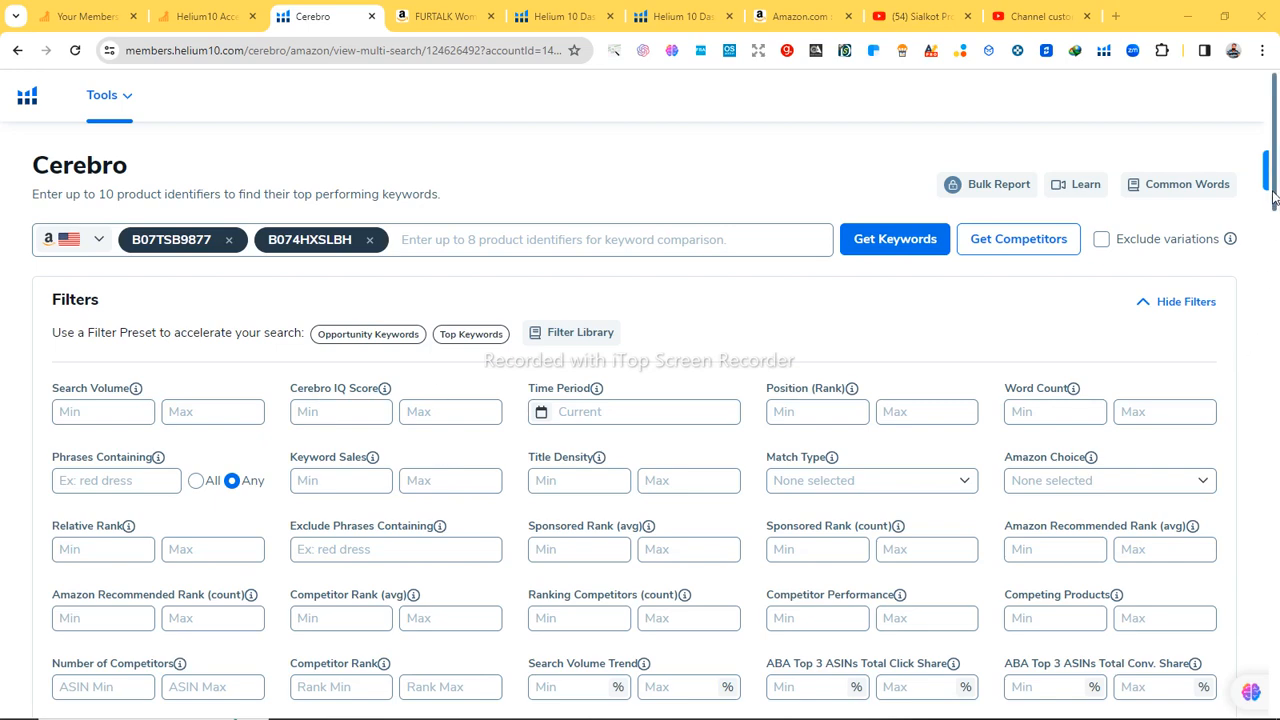
Review the Multi Product Search summary for both products, including the total and average Amazon search volume
left_click_drag(1276, 200, 1278, 342)
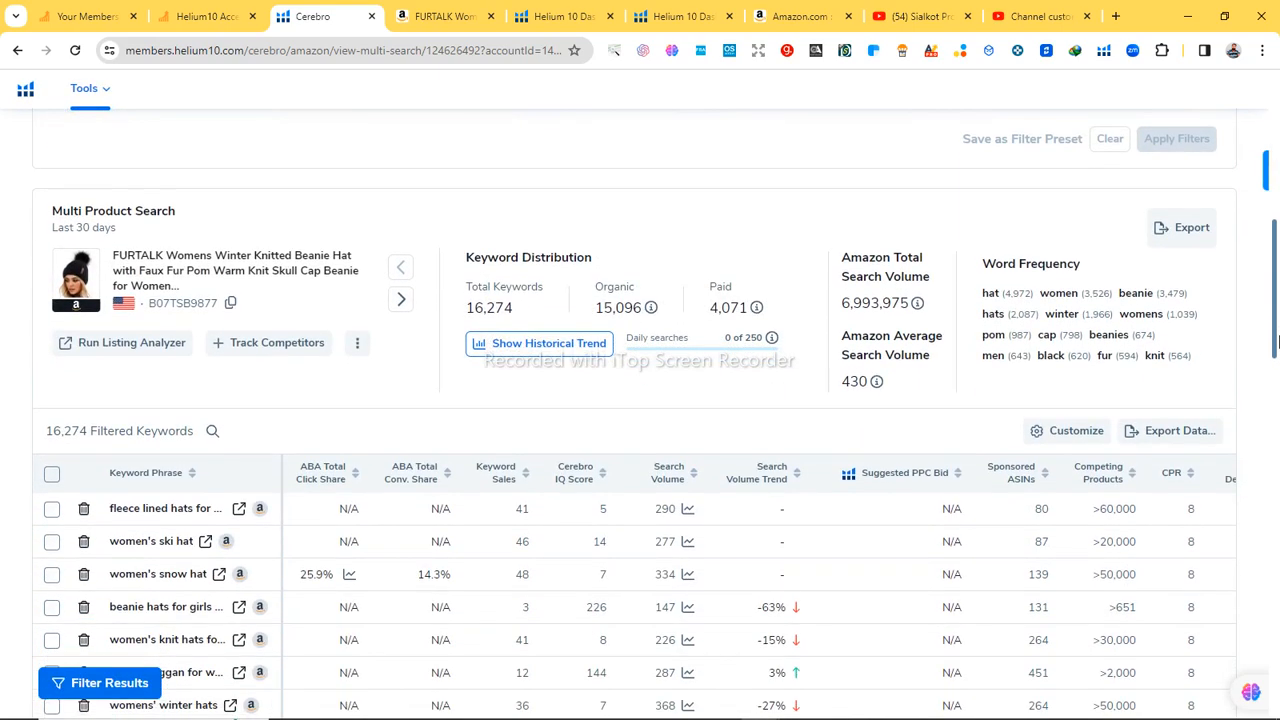
left_click(404, 301)
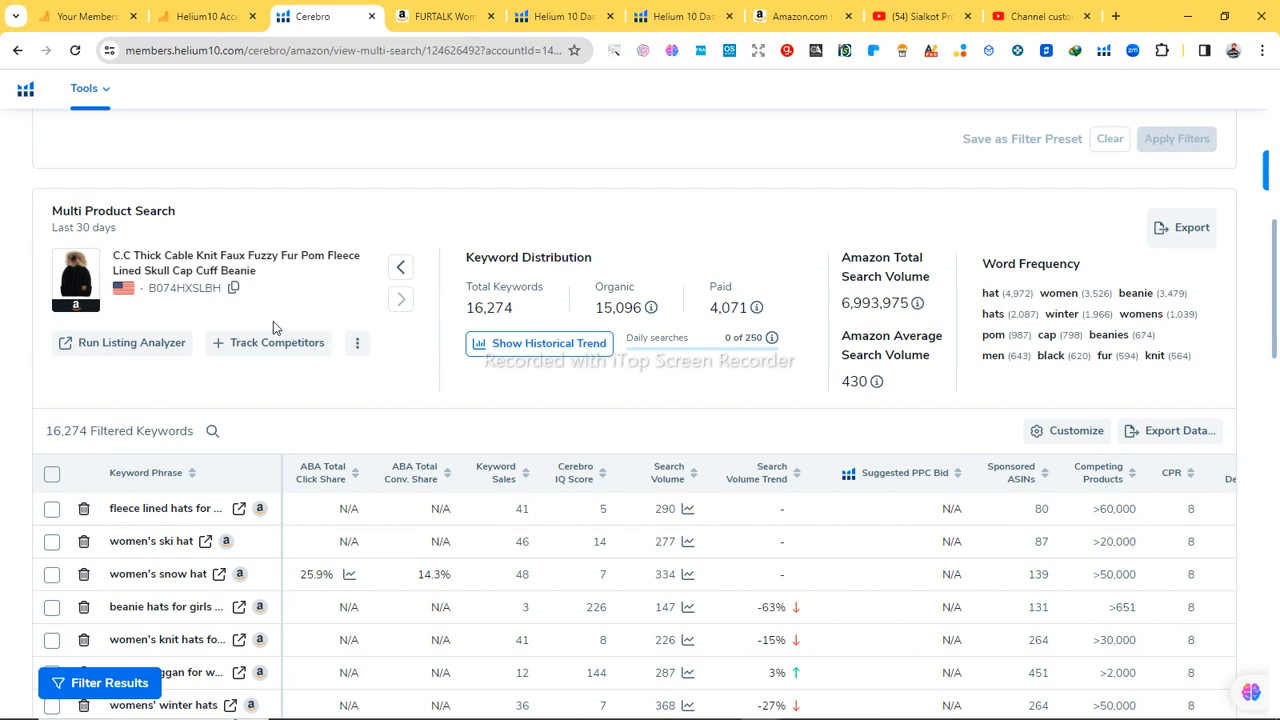
left_click(401, 270)
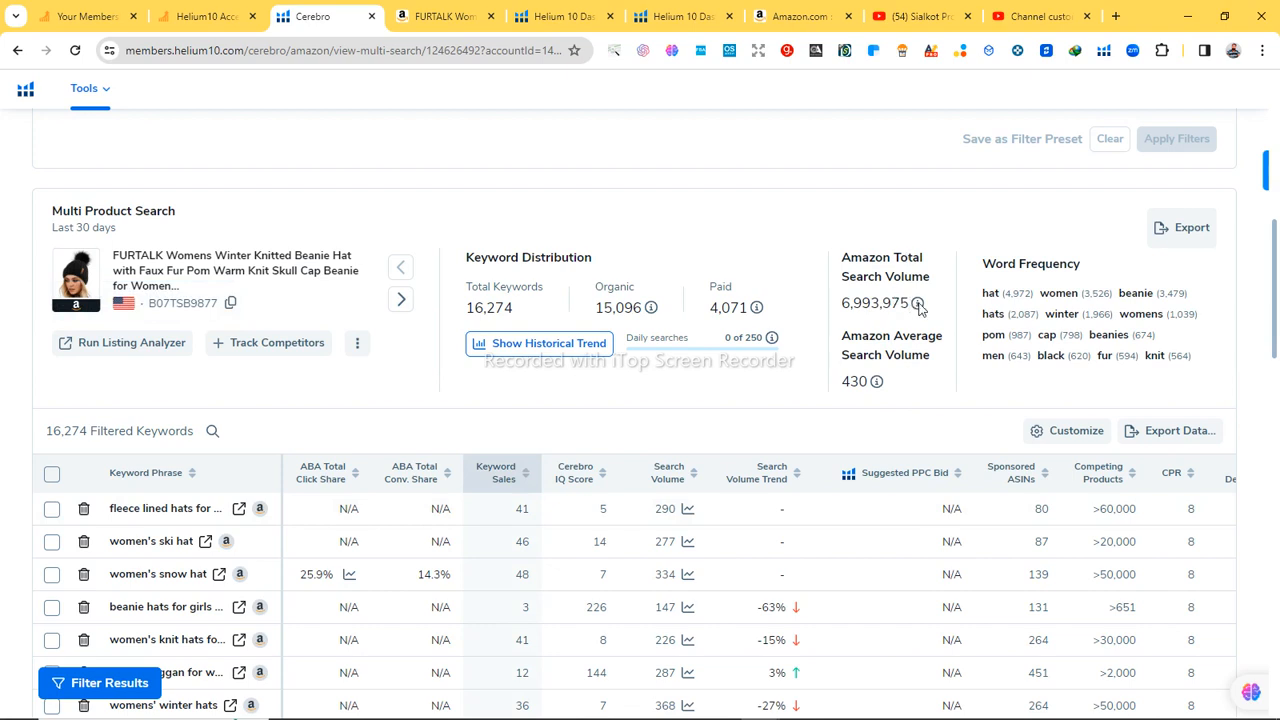
mouse_move(918, 305)
mouse_move(875, 381)
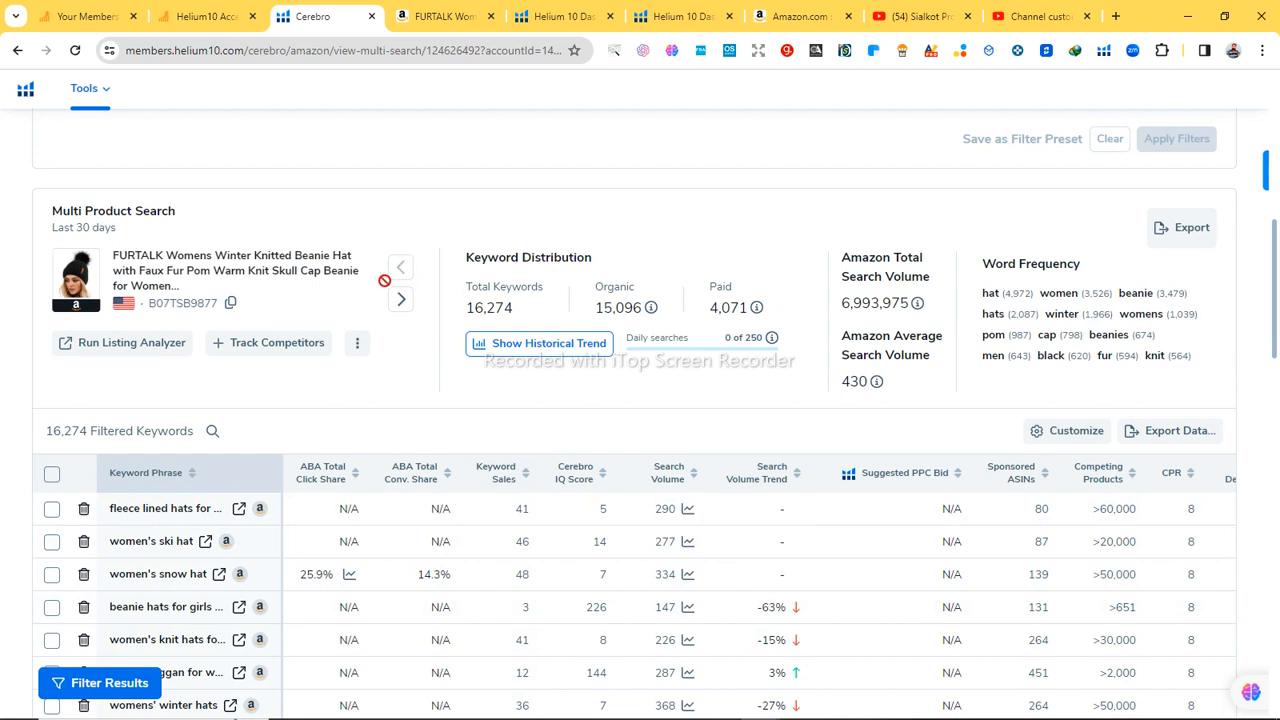
Sort the keyword table by search volume from highest to lowest and preview the top-ranked products for "carhartt beanie"
left_click(360, 346)
left_click(324, 385)
scroll(391, 427, "down", 1)
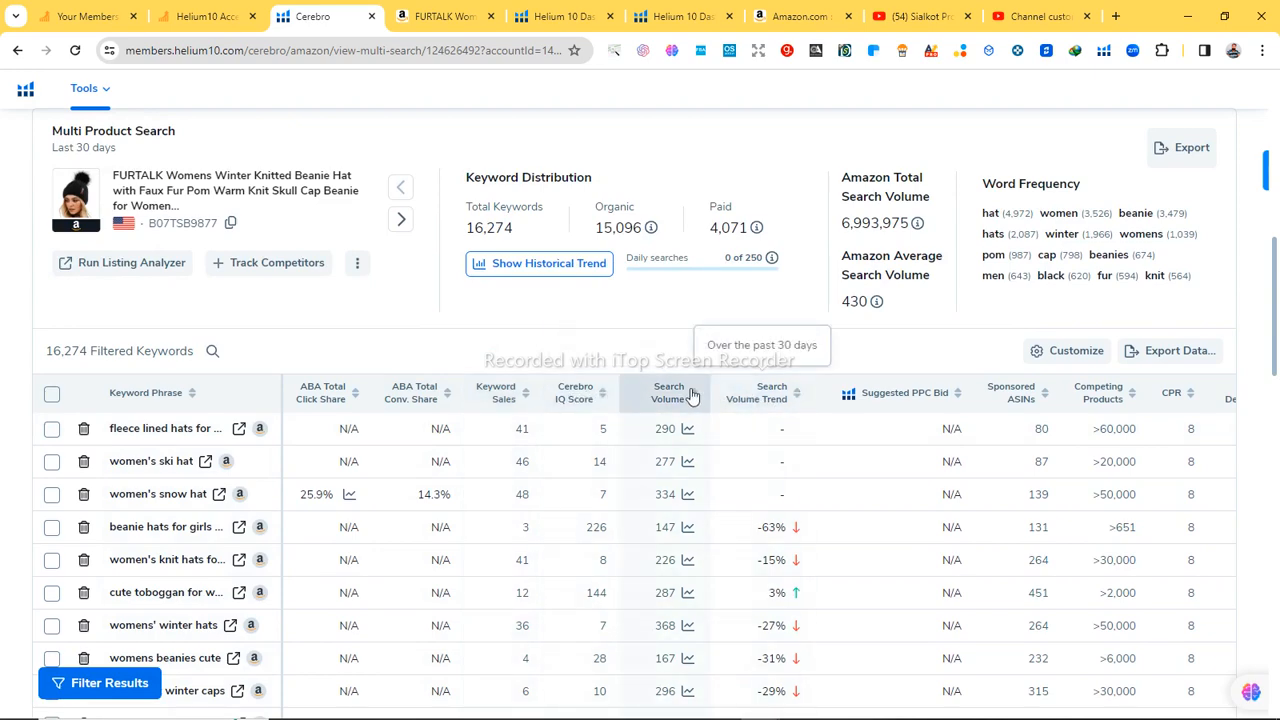
scroll(690, 395, "down", 5)
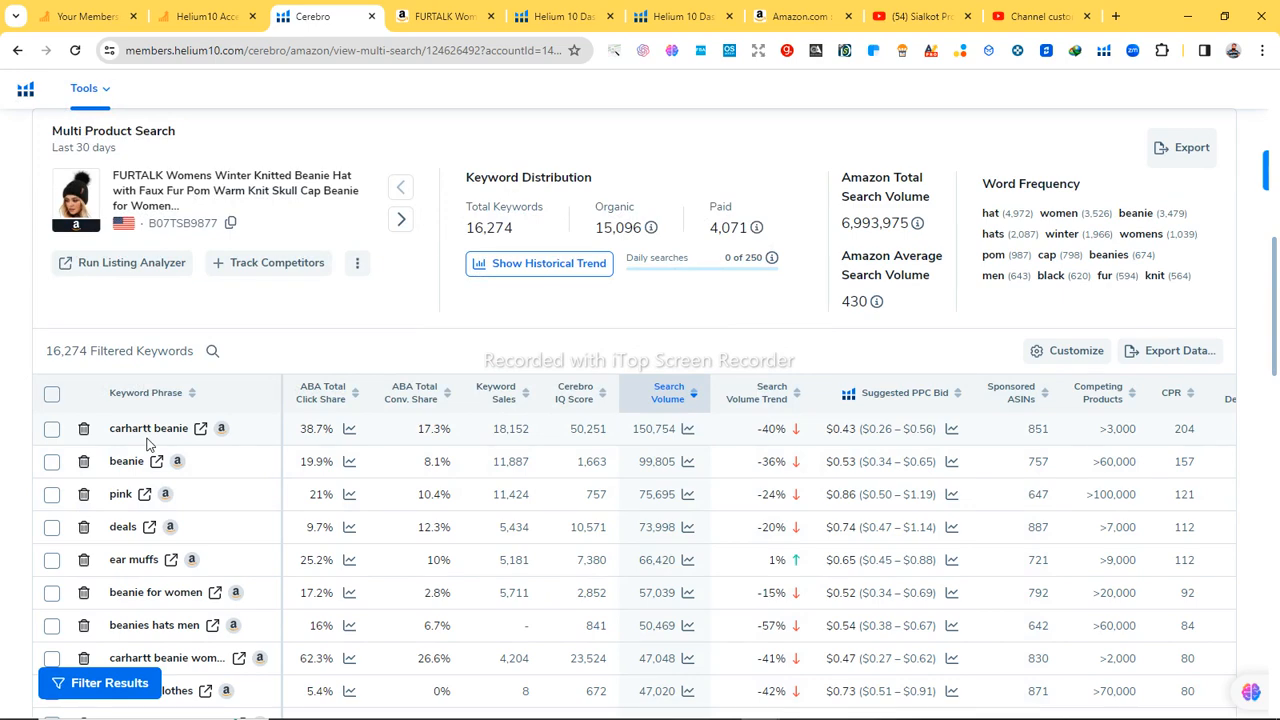
mouse_move(120, 432)
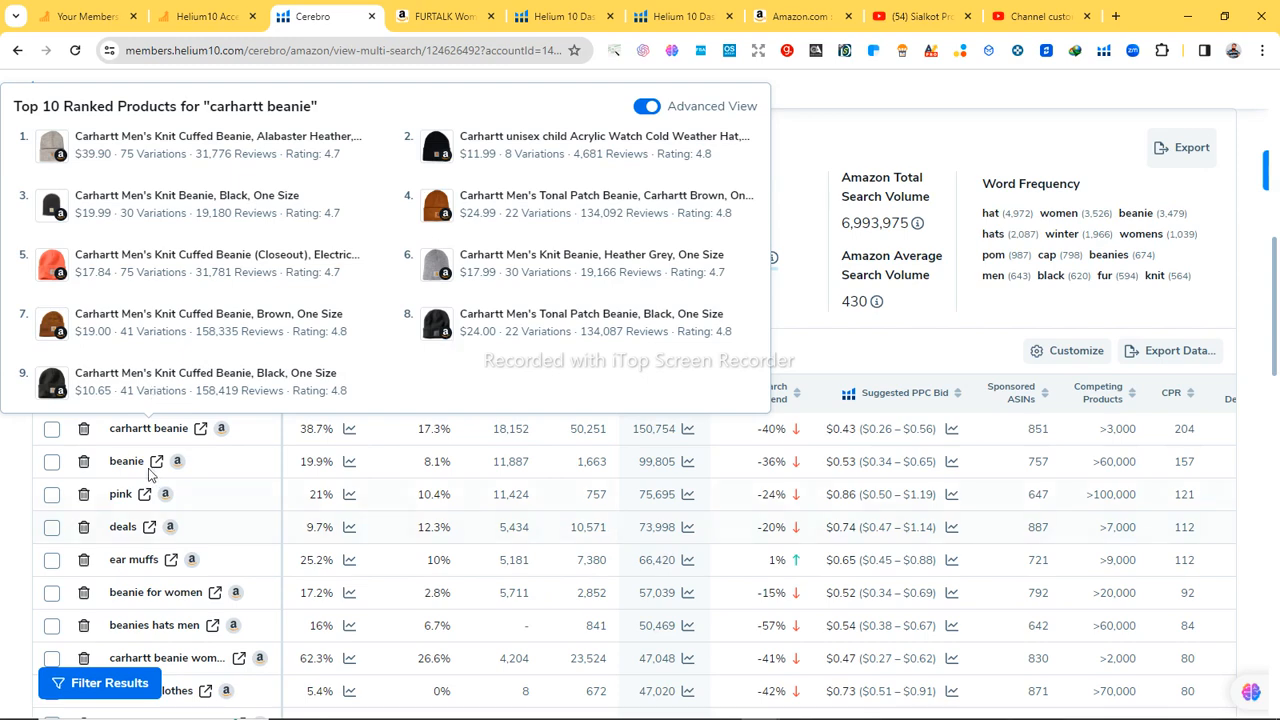
mouse_move(127, 463)
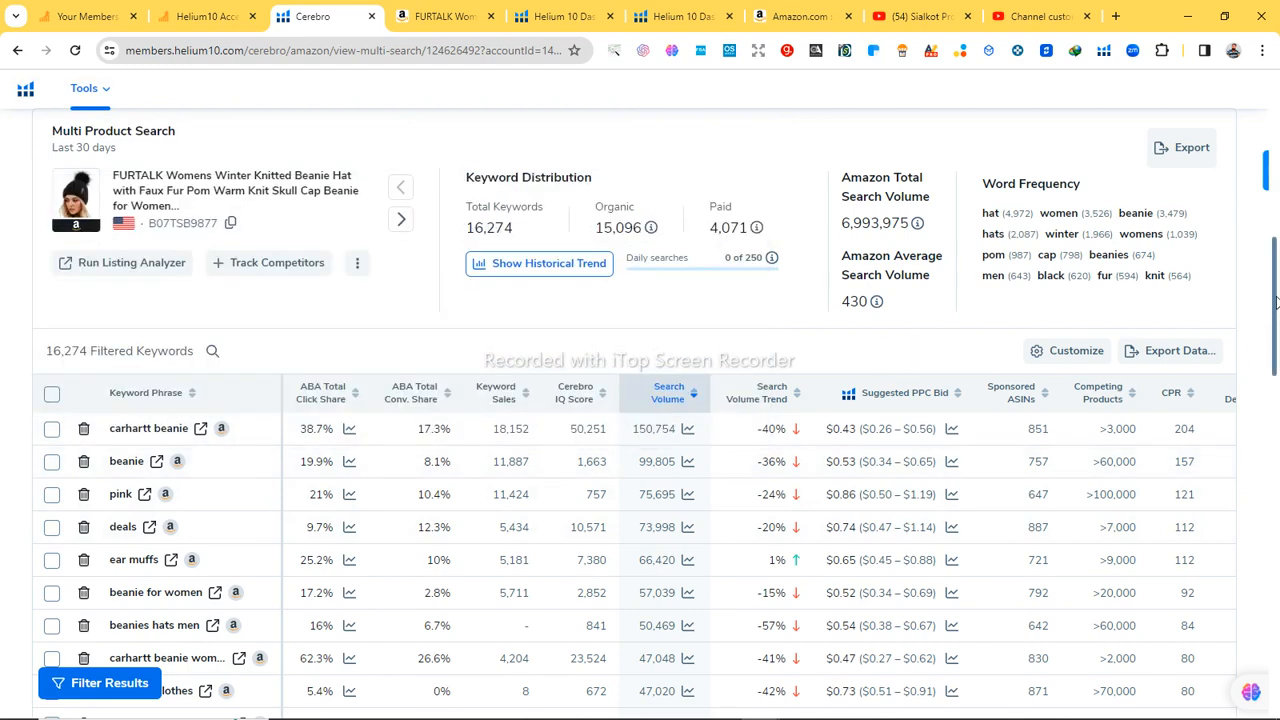
left_click_drag(1274, 302, 1274, 172)
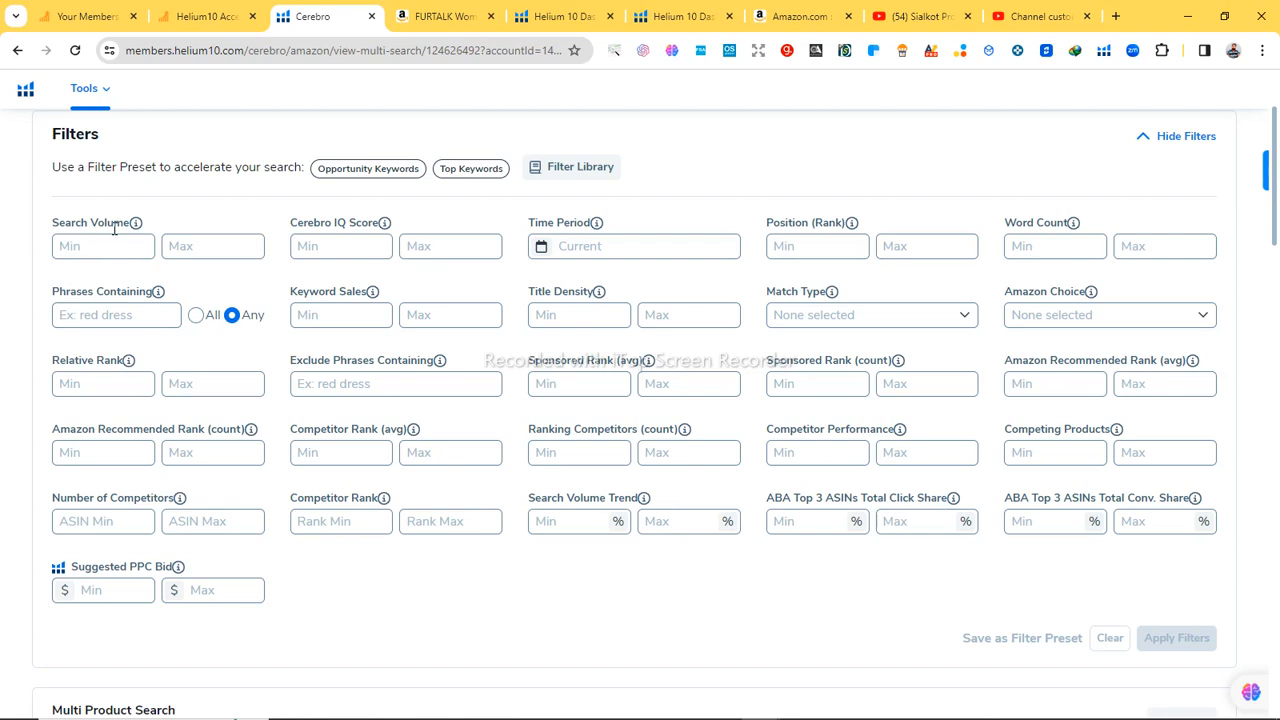
left_click(193, 248)
type("5000")
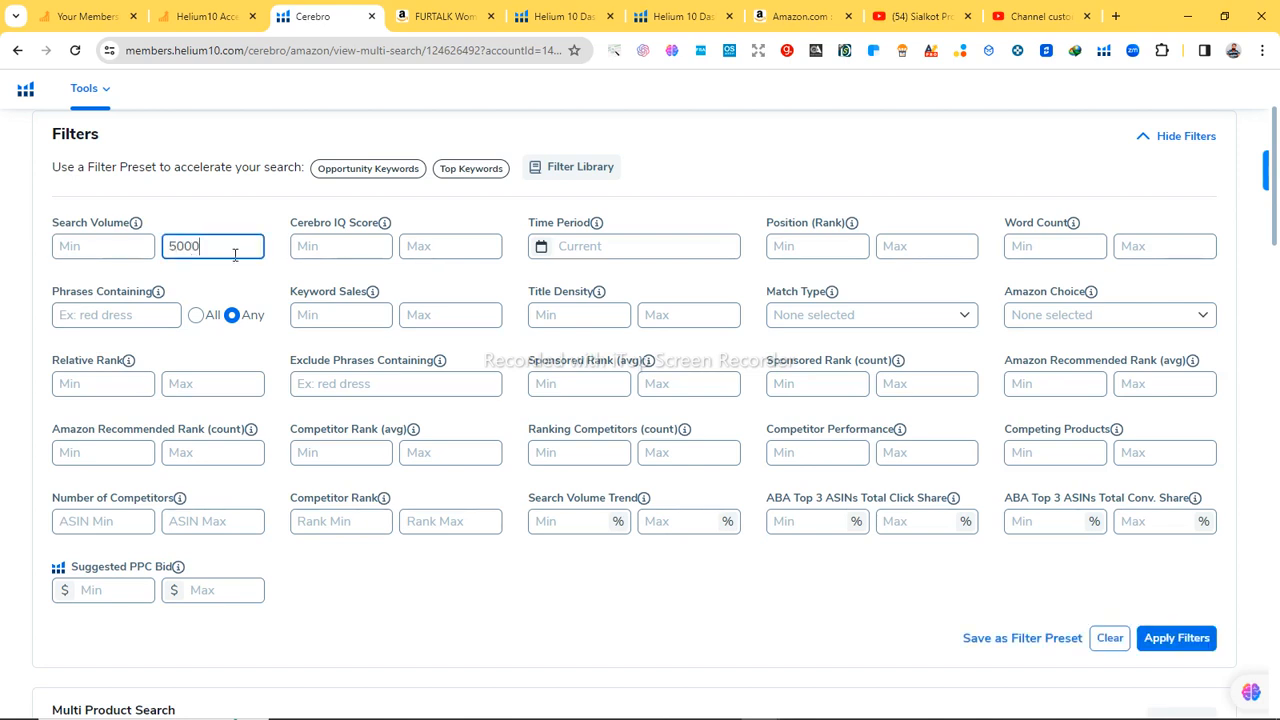
key("BackSpace")
key("BackSpace")
key("BackSpace")
key("BackSpace")
Set the minimum search volume filter to 25000 and the maximum relative rank to 50000
left_click(98, 245)
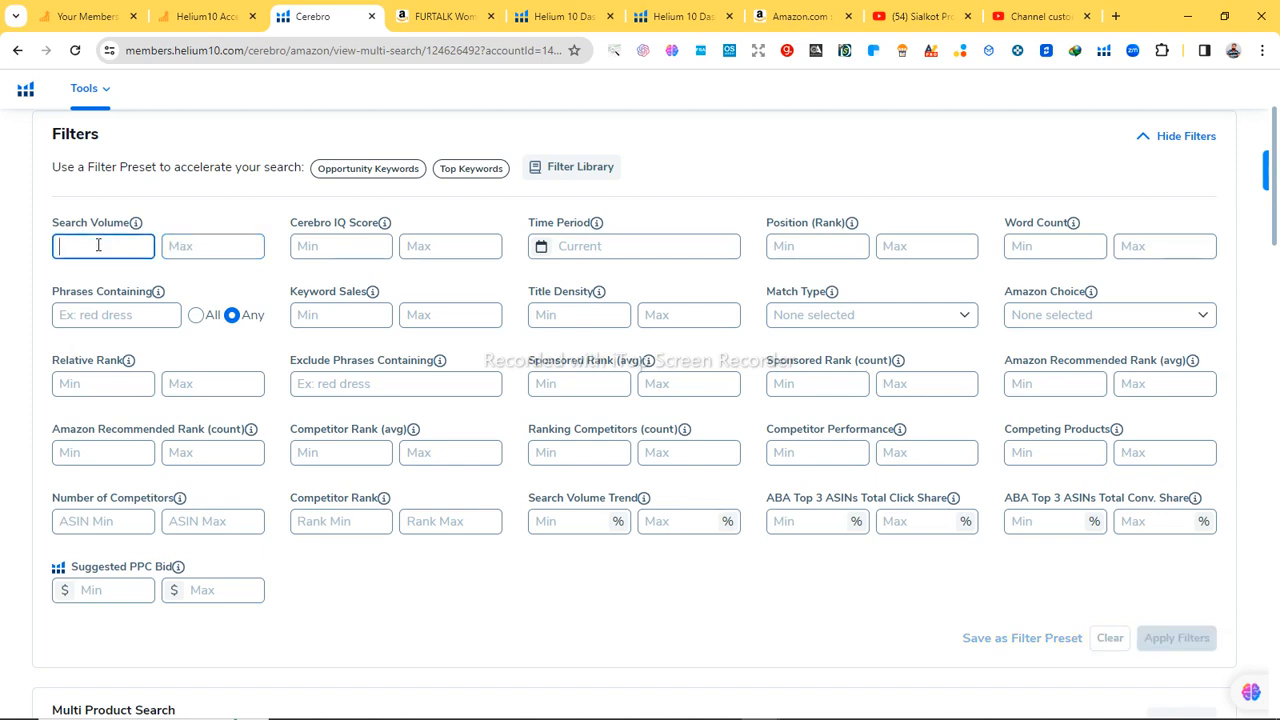
type("2")
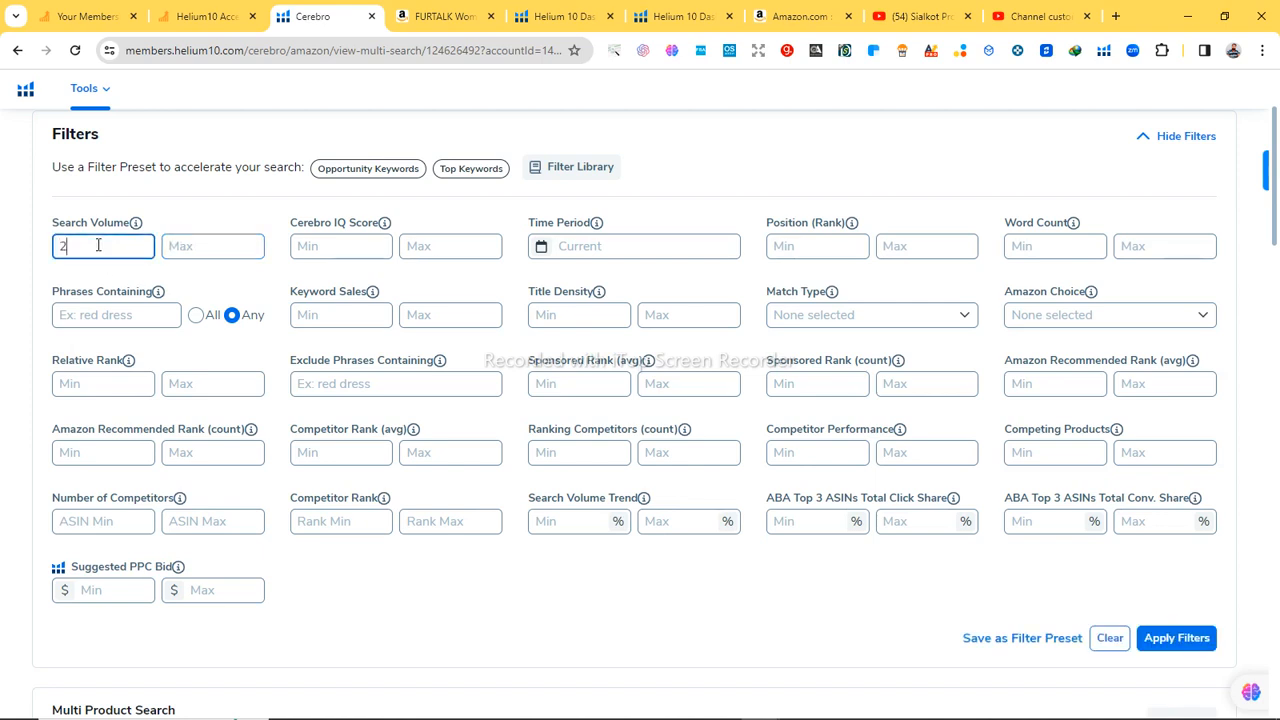
type("5000")
left_click(188, 384)
type("5000")
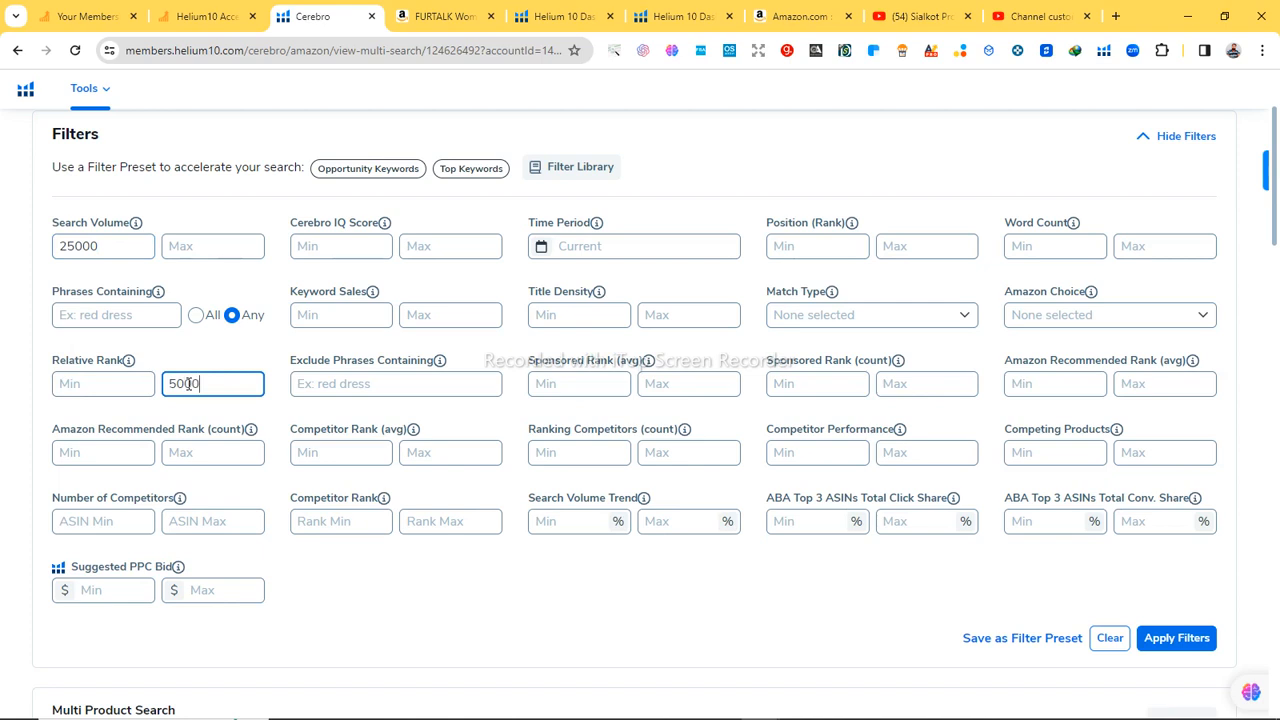
type("0")
Set the maximum number of competitors to 5 and the suggested PPC bid range to $0.50–$1.00, and apply the filters
left_click(178, 522)
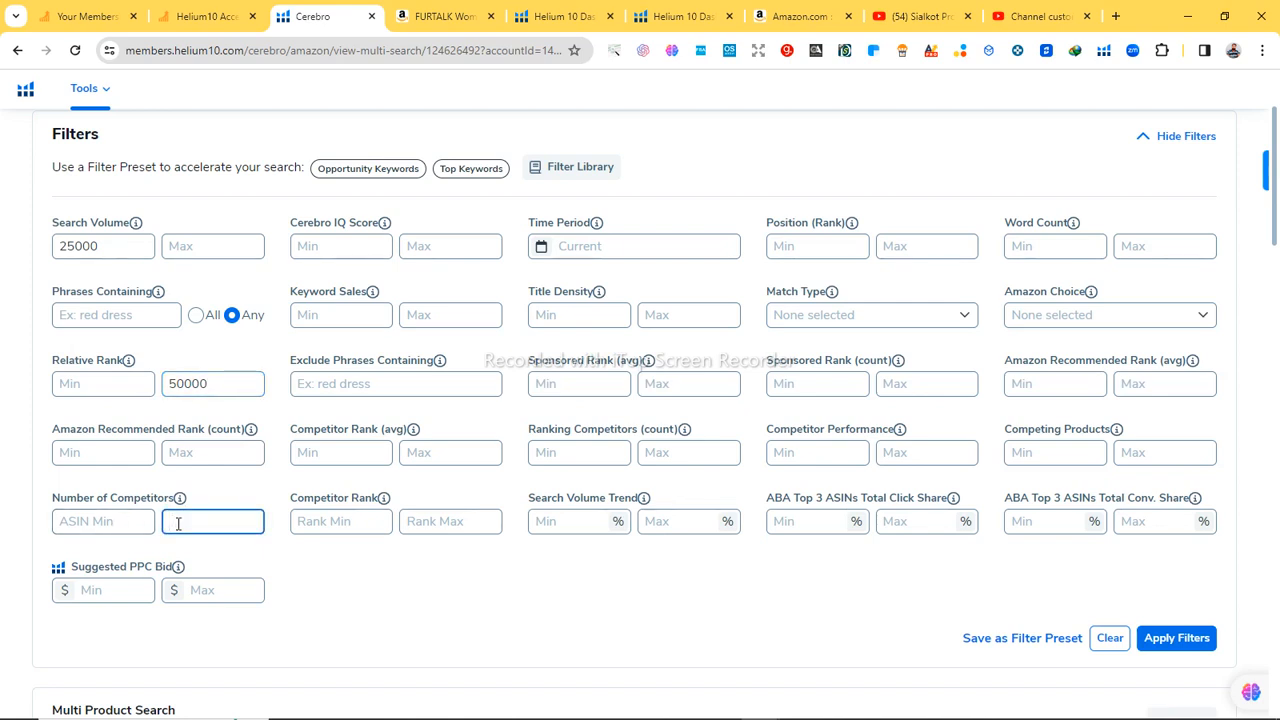
type("5")
left_click(103, 591)
type("0.50")
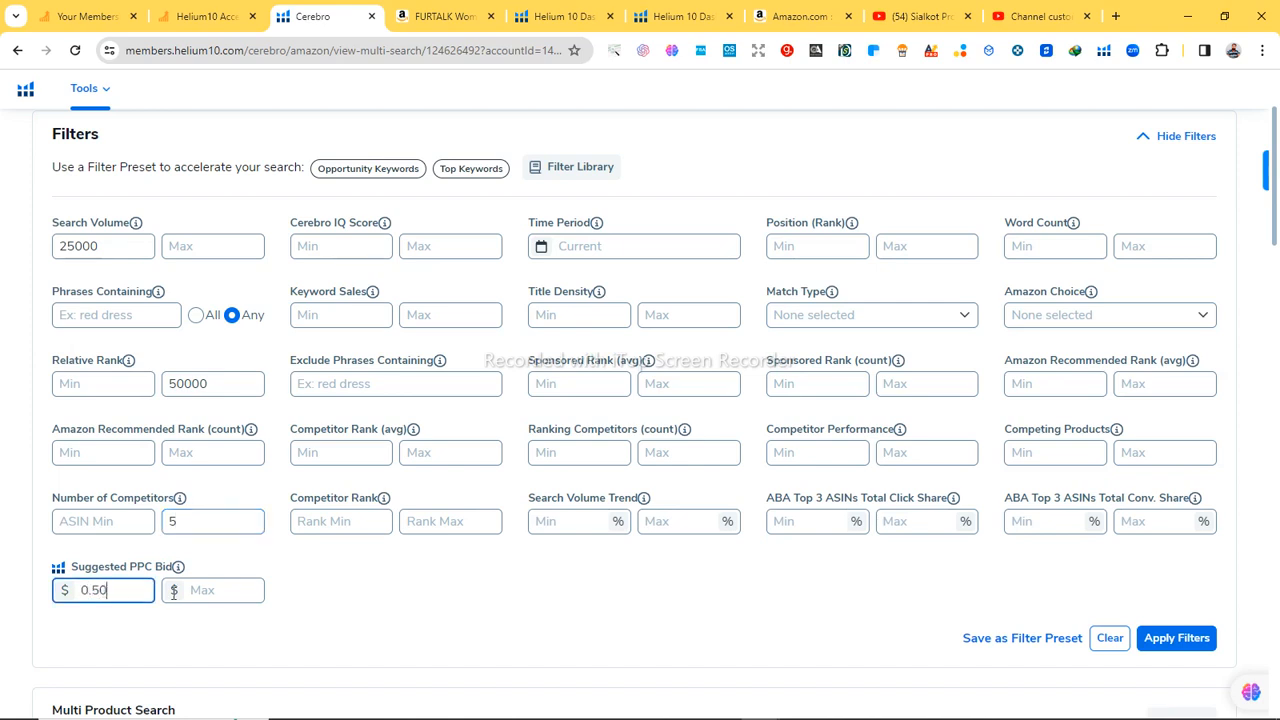
left_click(212, 591)
type("1.")
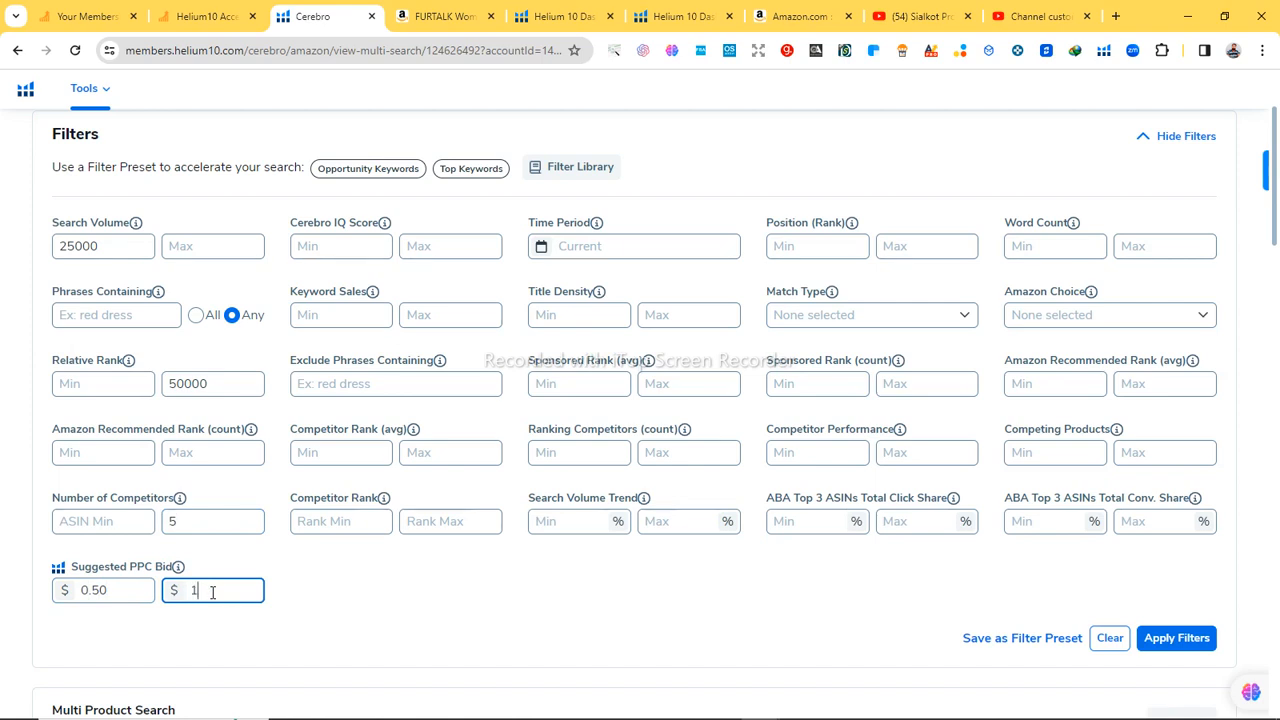
type("00")
left_click(284, 596)
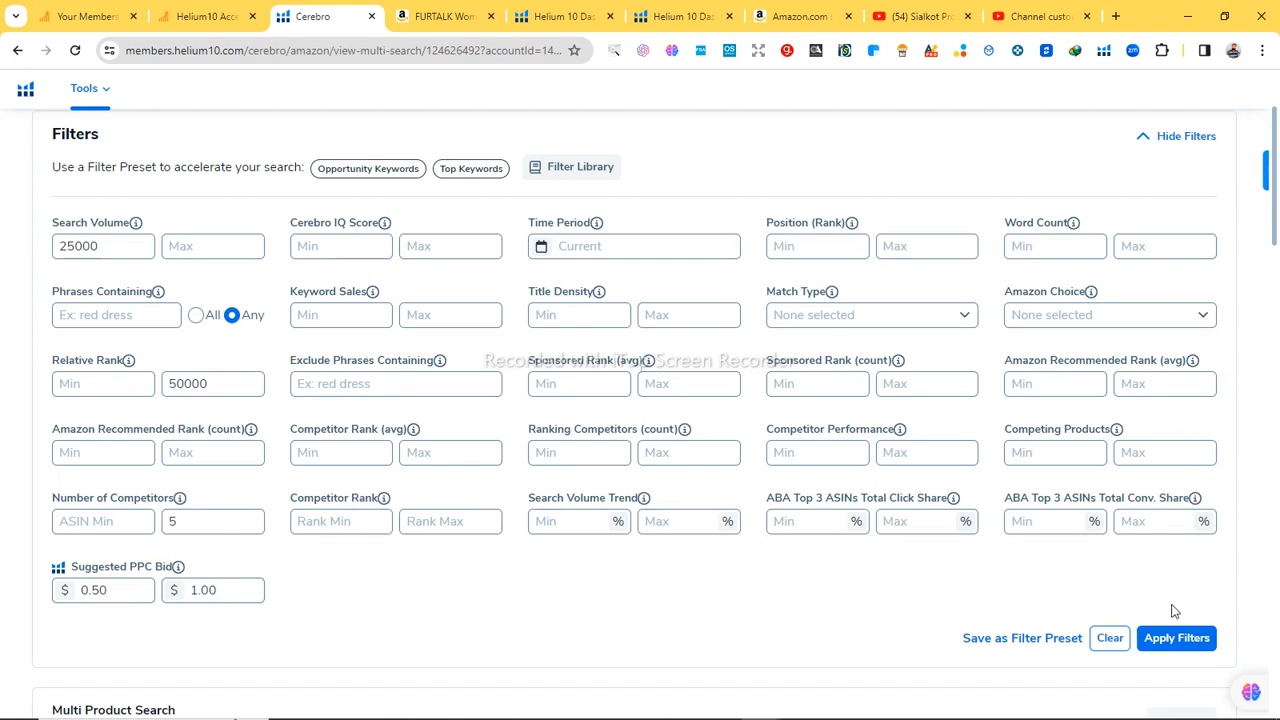
left_click(1178, 645)
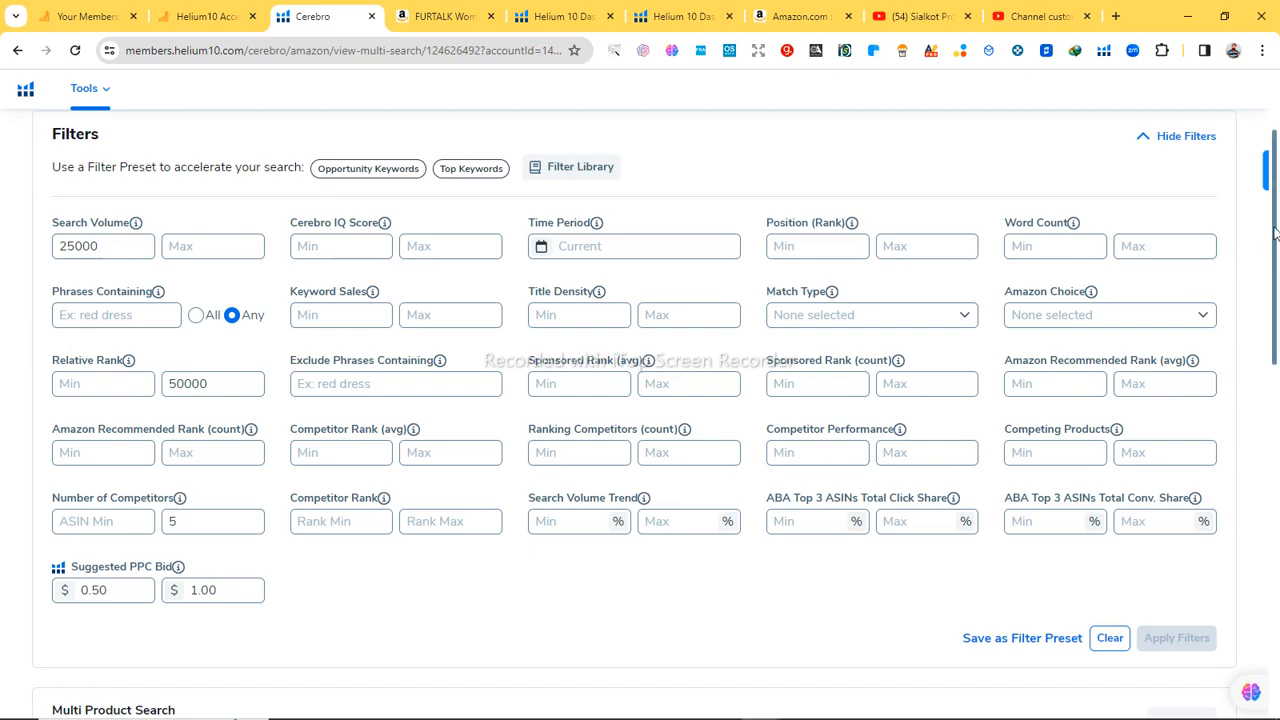
Examine the filtered keyword list and the updated search volume summary against the filter settings in use
scroll(1273, 233, "down", 3)
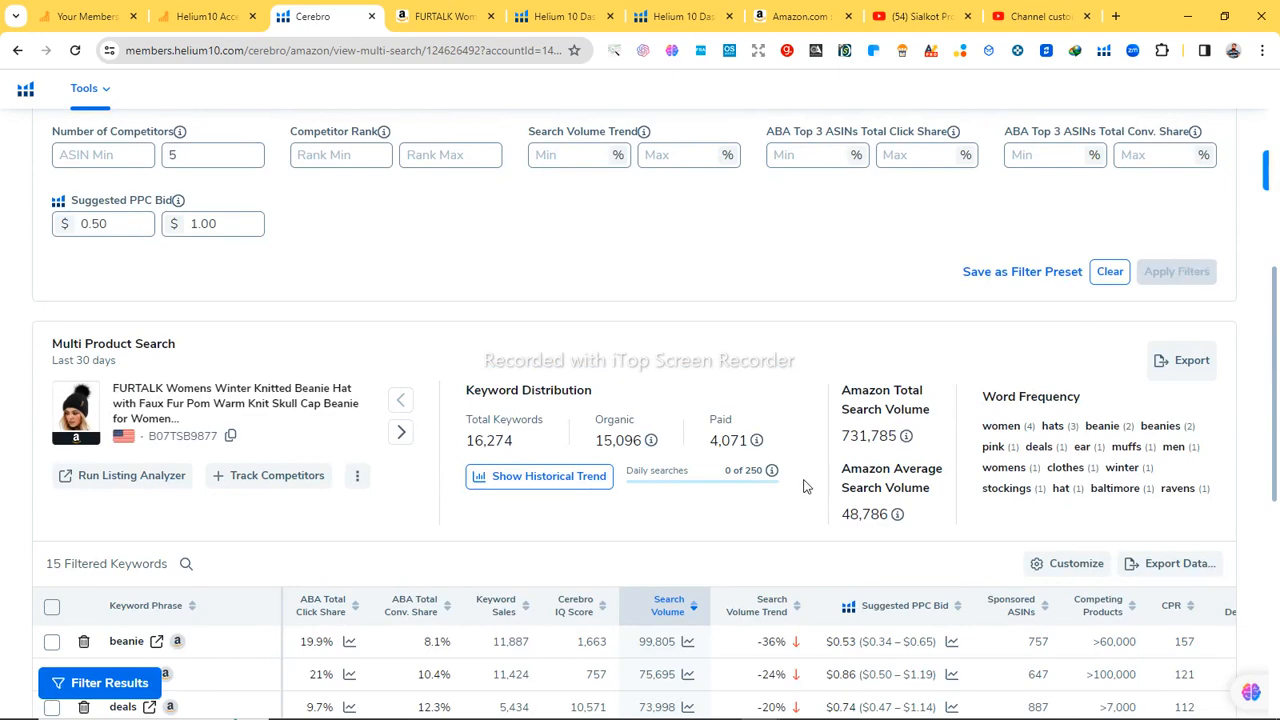
scroll(805, 485, "down", 2)
scroll(805, 485, "down", 4)
scroll(805, 487, "up", 3)
scroll(805, 487, "up", 5)
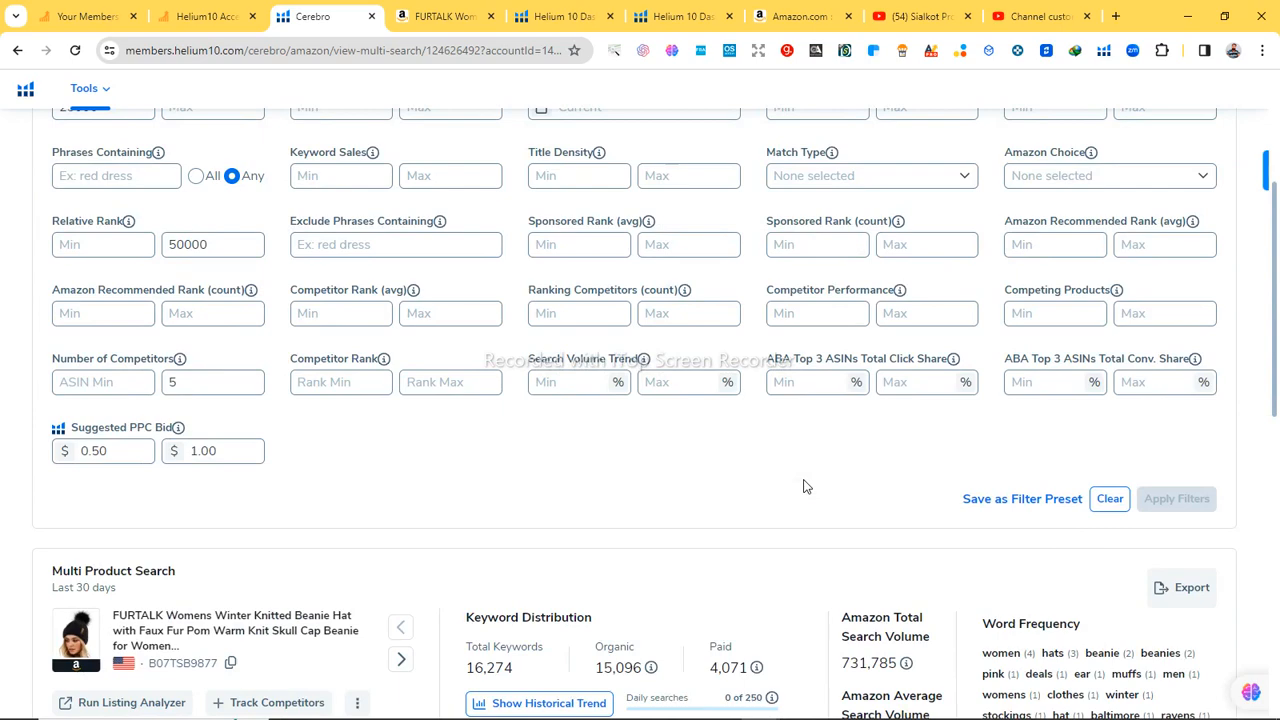
scroll(805, 487, "down", 3)
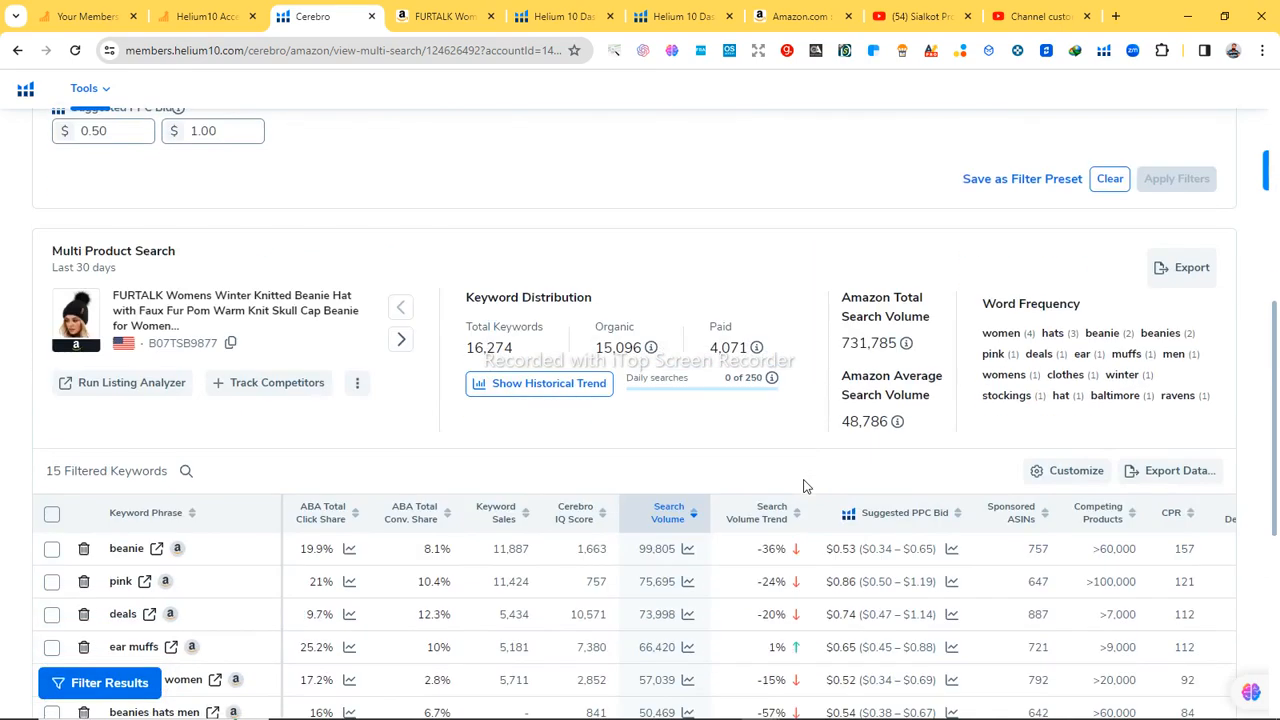
scroll(805, 487, "up", 4)
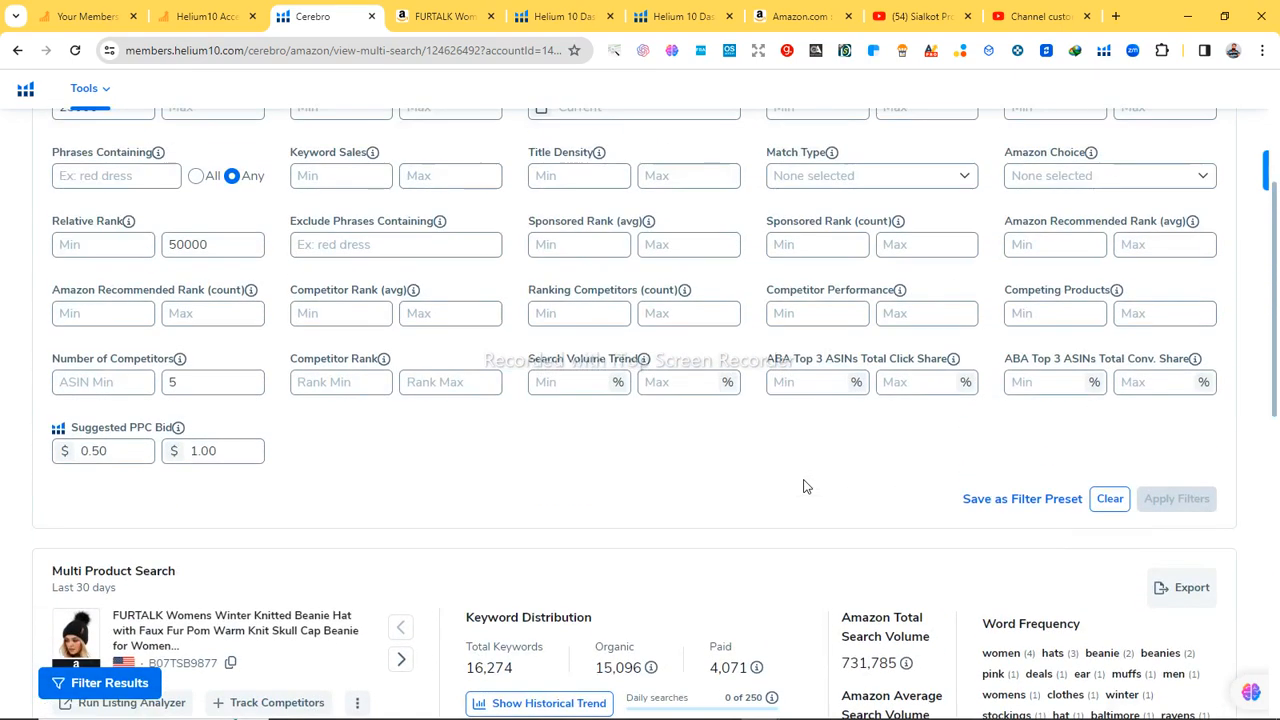
scroll(805, 487, "up", 3)
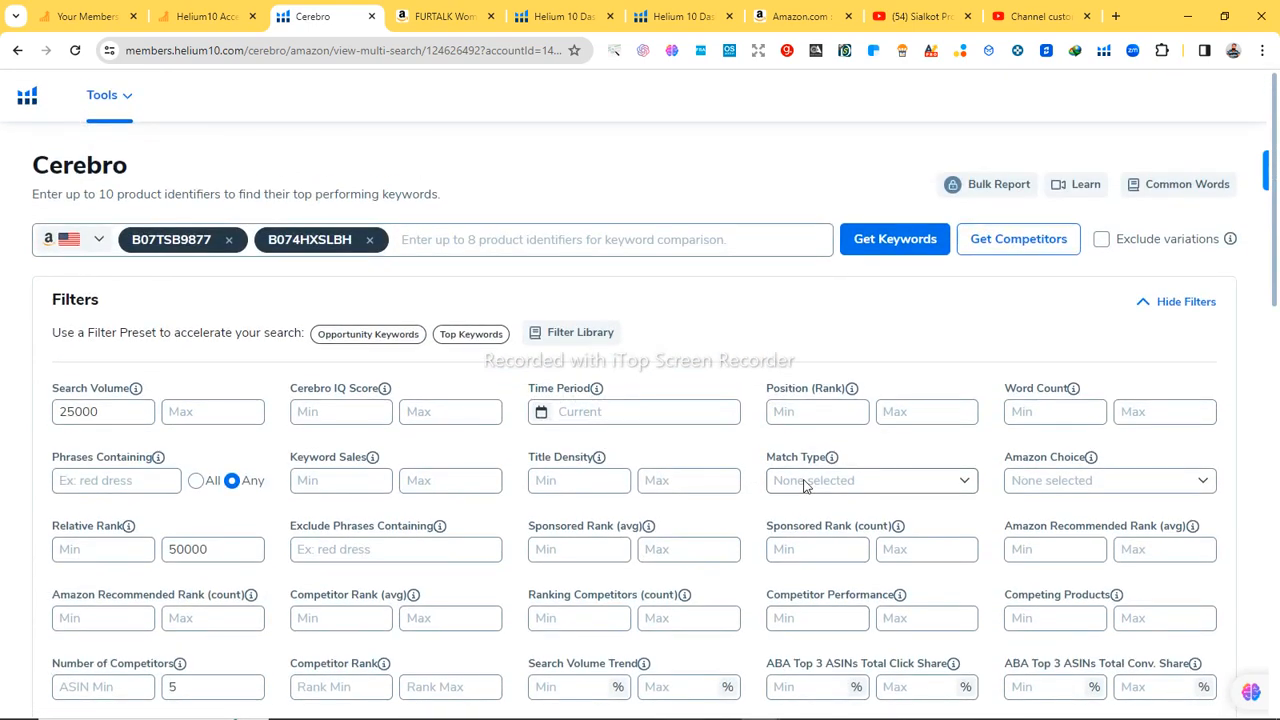
scroll(805, 487, "down", 1)
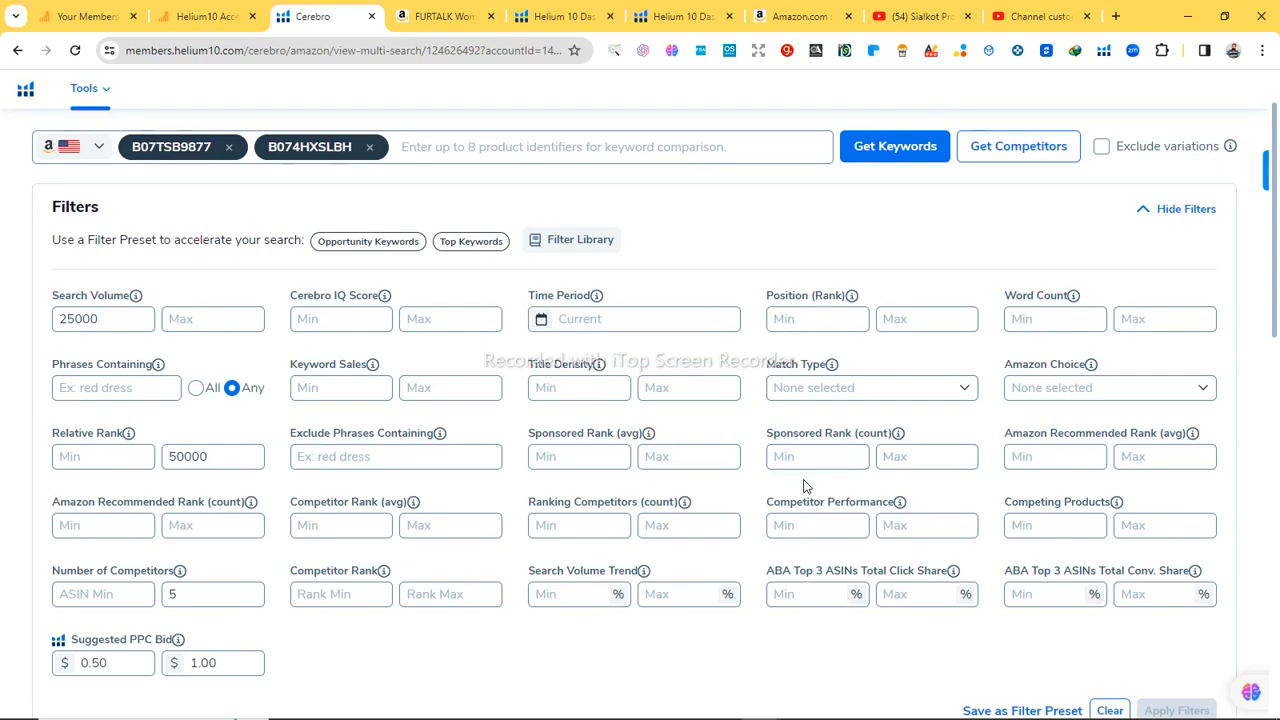
scroll(805, 487, "down", 1)
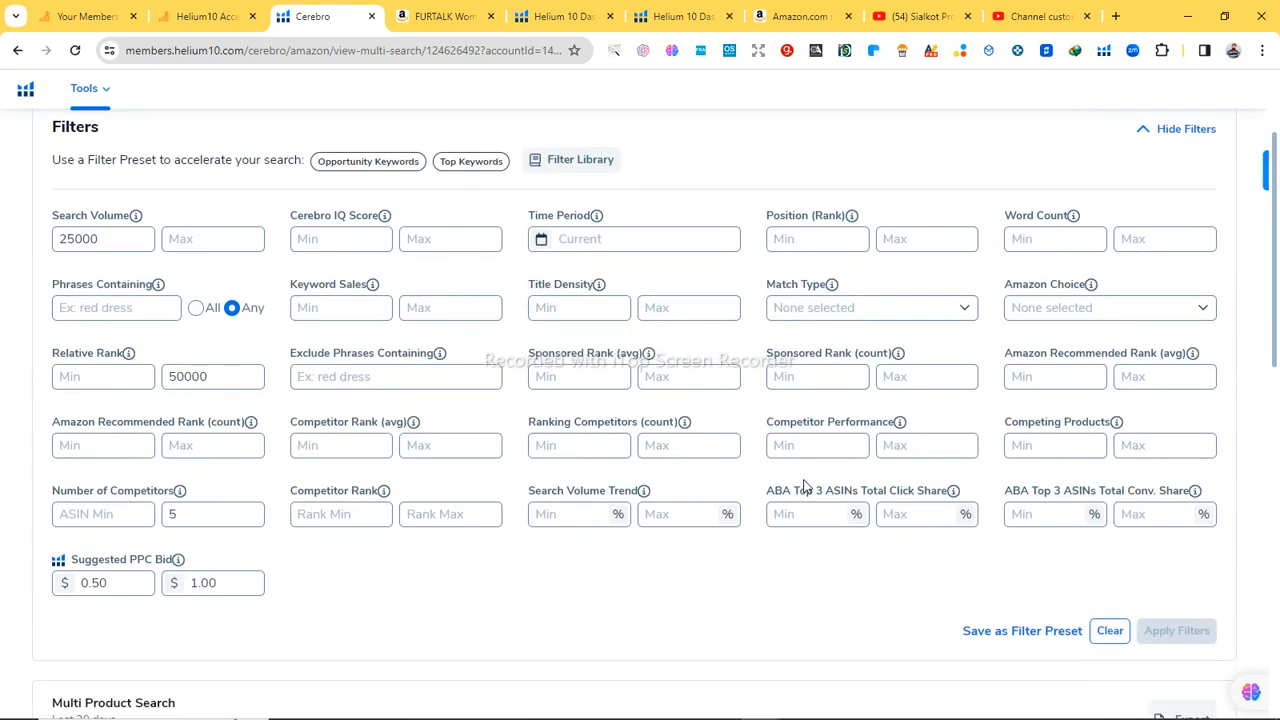
scroll(805, 487, "down", 2)
scroll(805, 487, "down", 1)
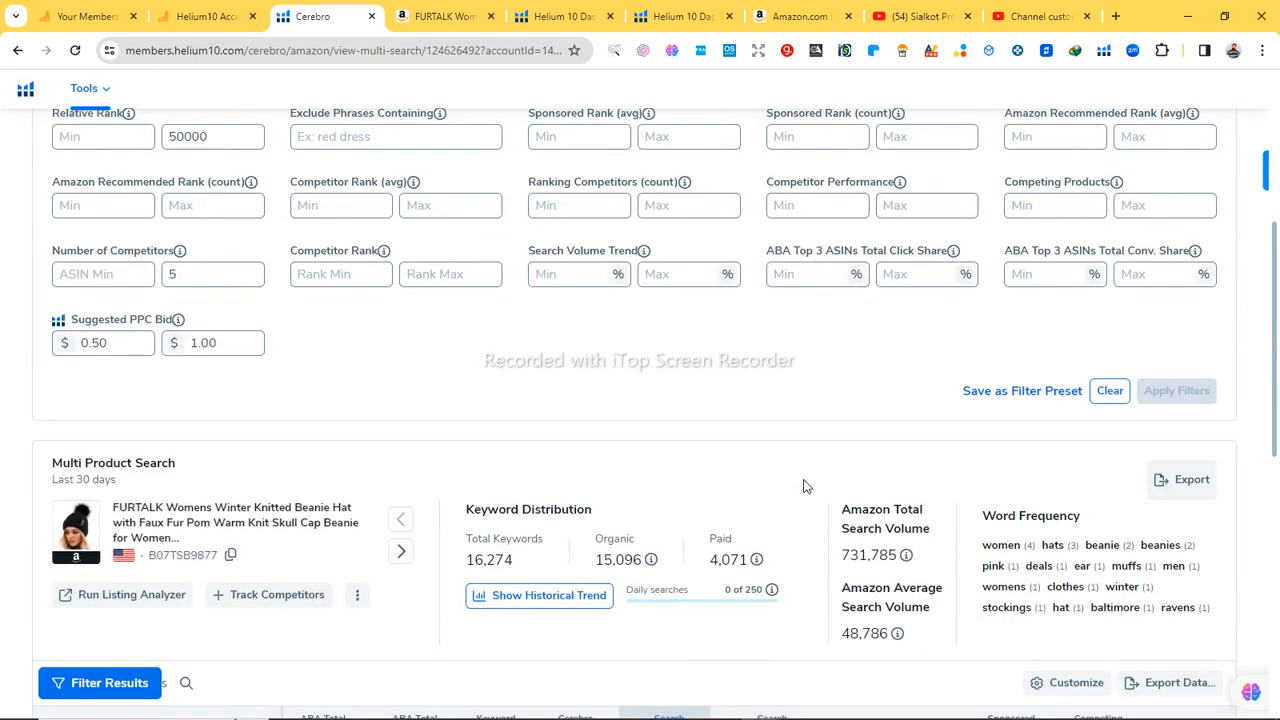
scroll(805, 487, "down", 2)
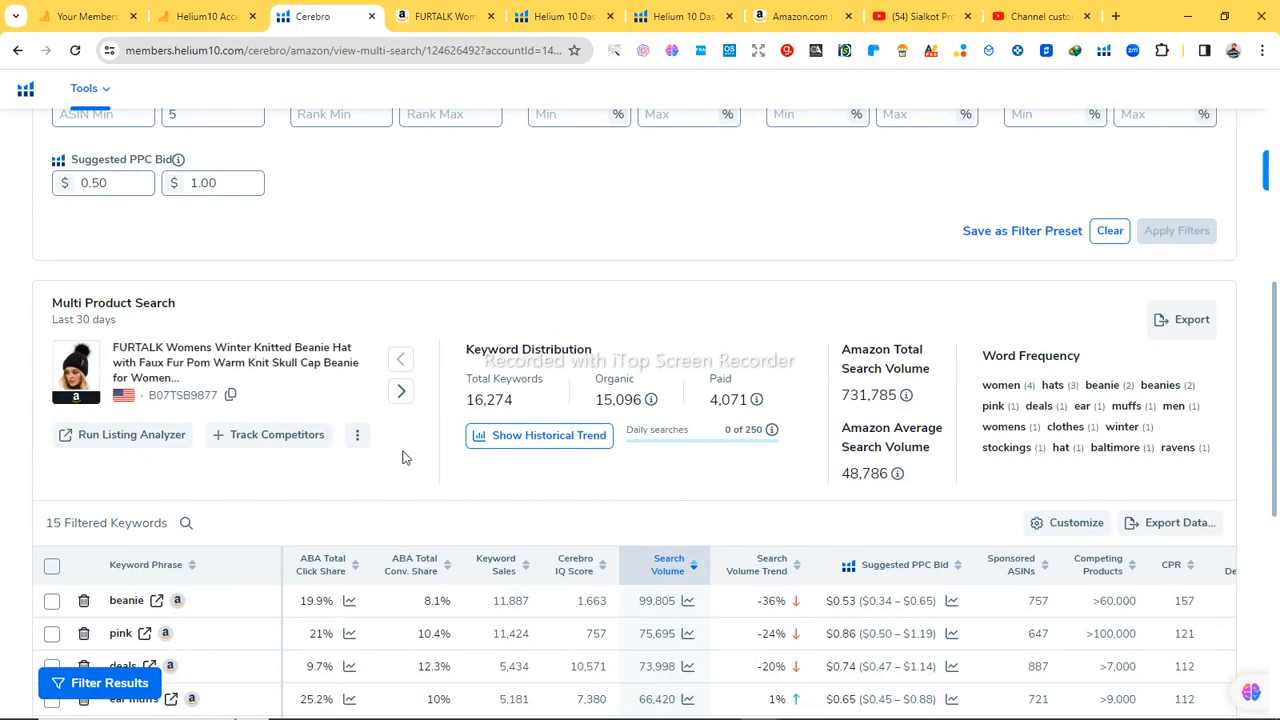
scroll(450, 478, "down", 2)
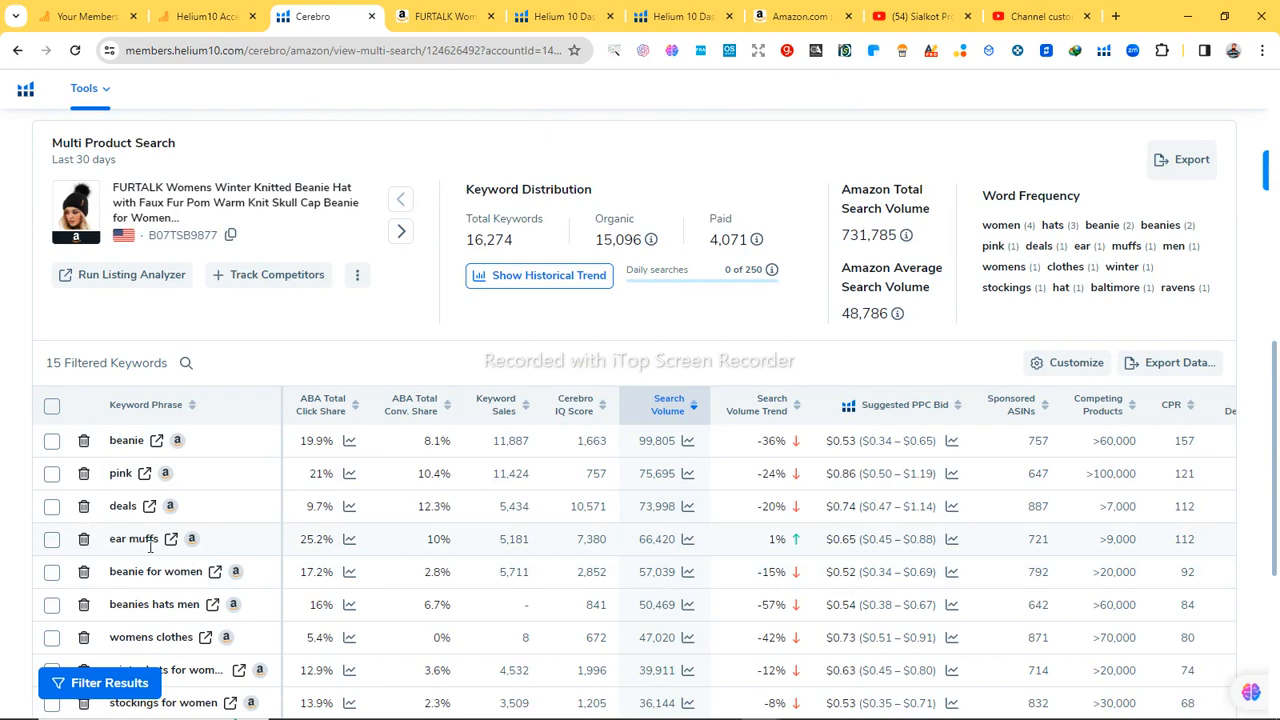
Check the top-ranked products and Amazon's Choice information for "beanie for women", and select that keyword
mouse_move(155, 570)
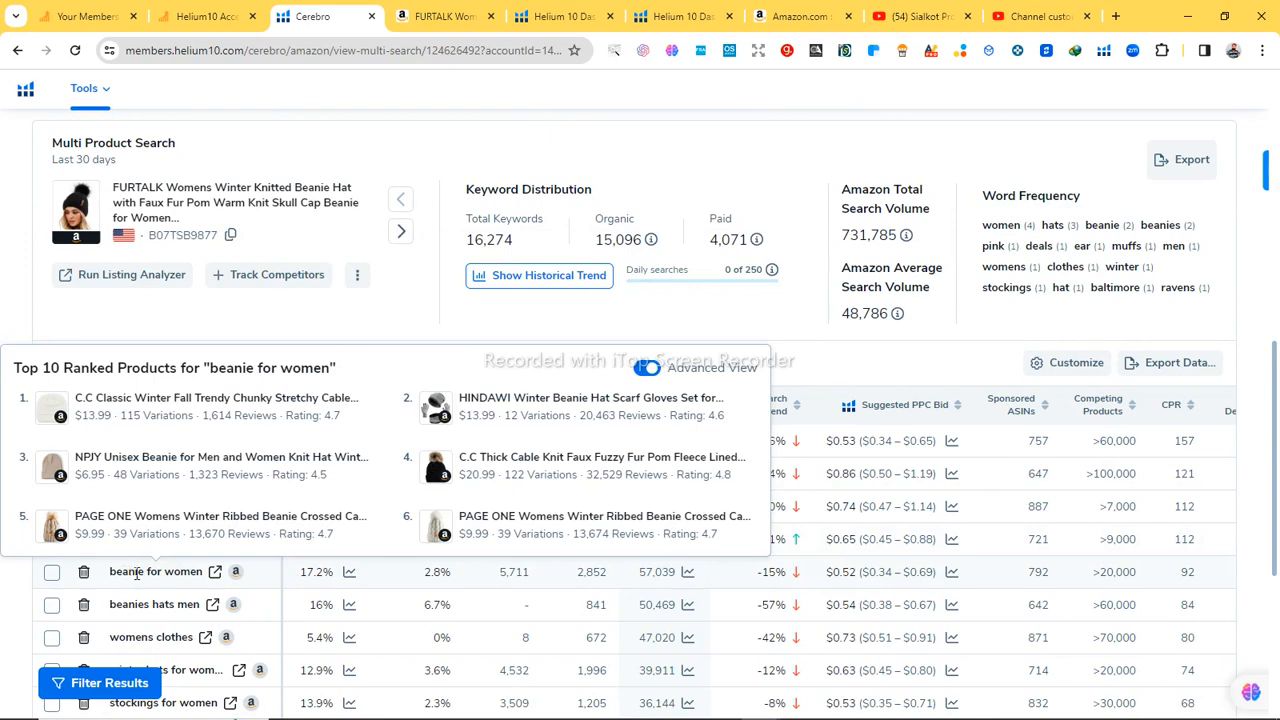
mouse_move(235, 573)
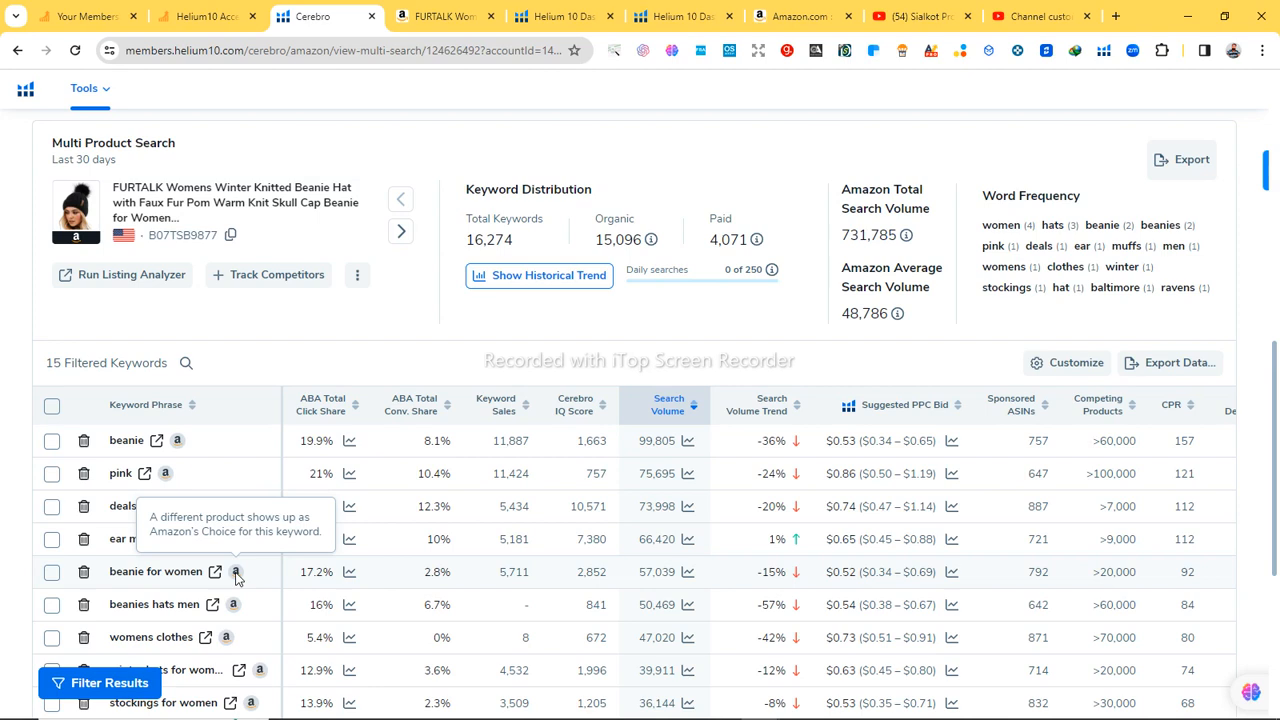
left_click(52, 574)
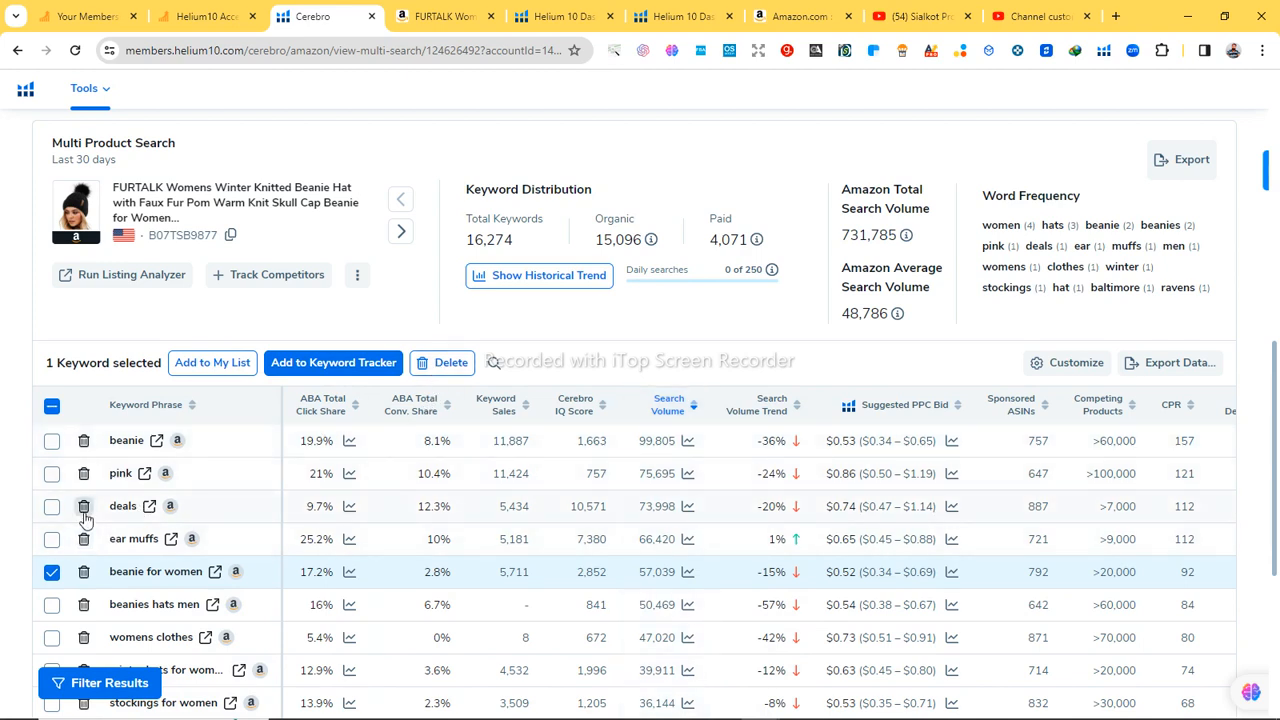
Delete the keywords "pink", "deals", "ear muffs", "winter hats for women" and "stockings for women" from the filtered list
left_click(84, 476)
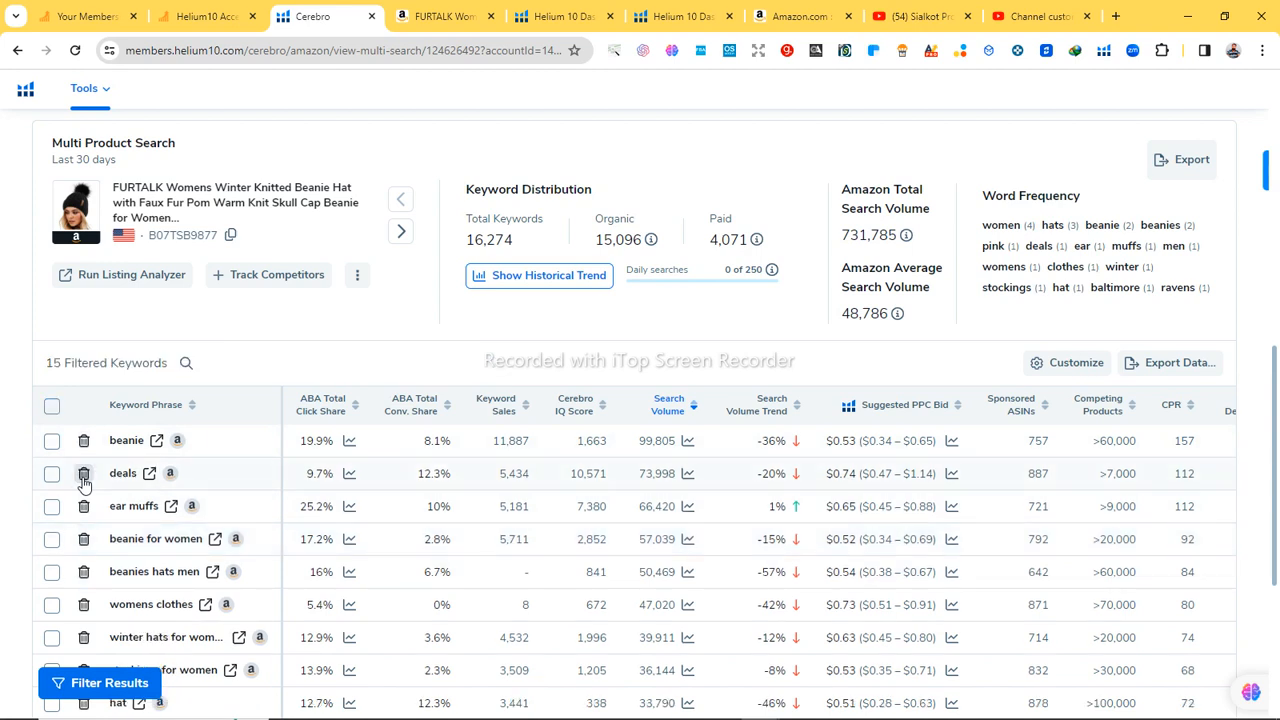
left_click(84, 478)
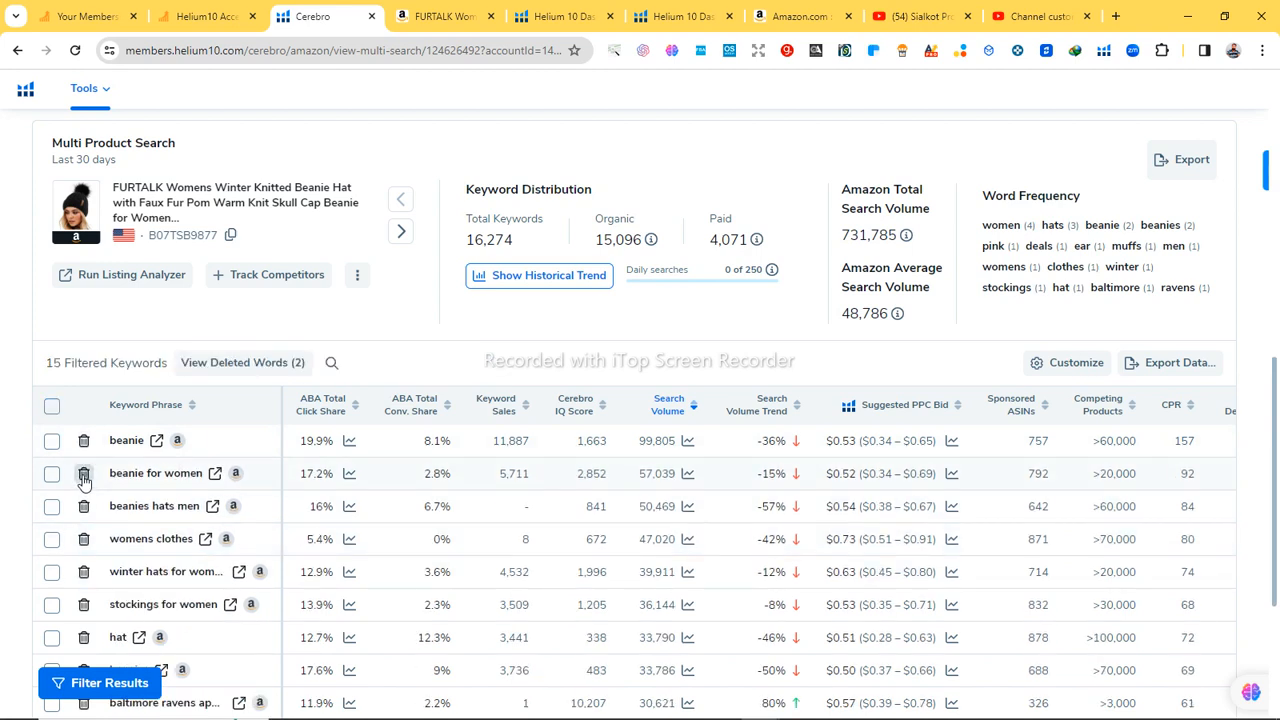
left_click(84, 478)
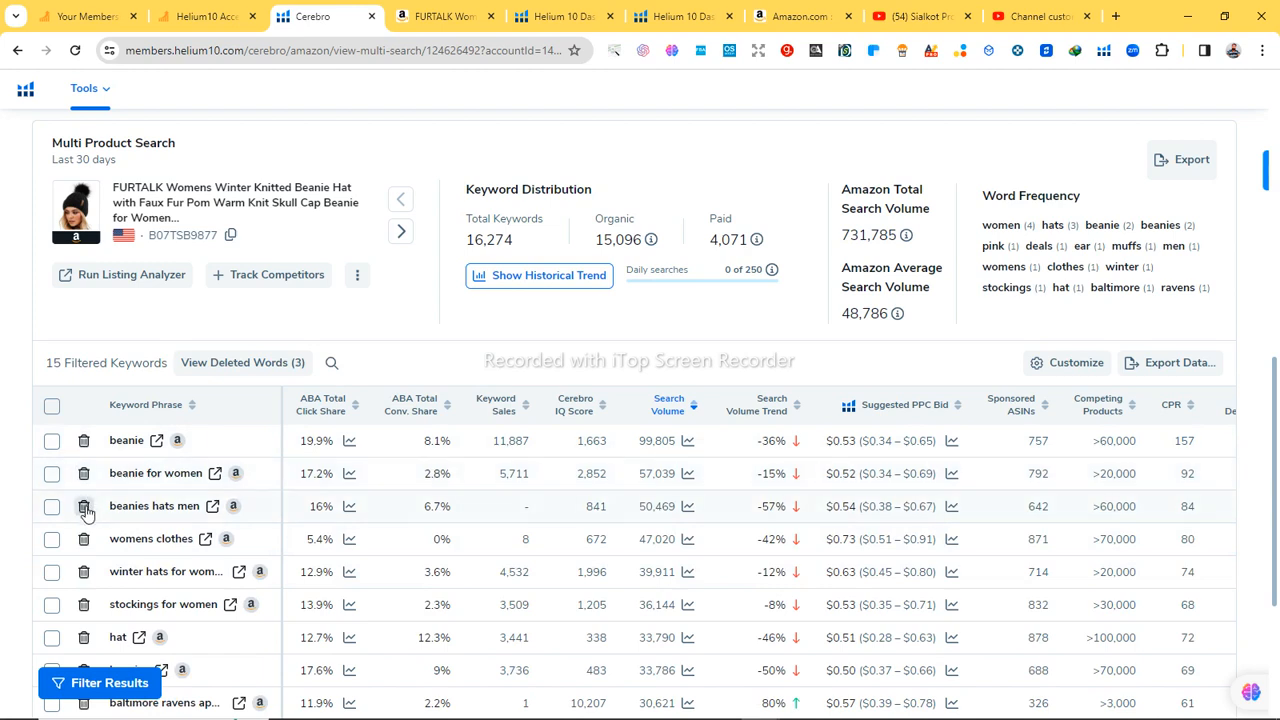
left_click(84, 571)
left_click(84, 571)
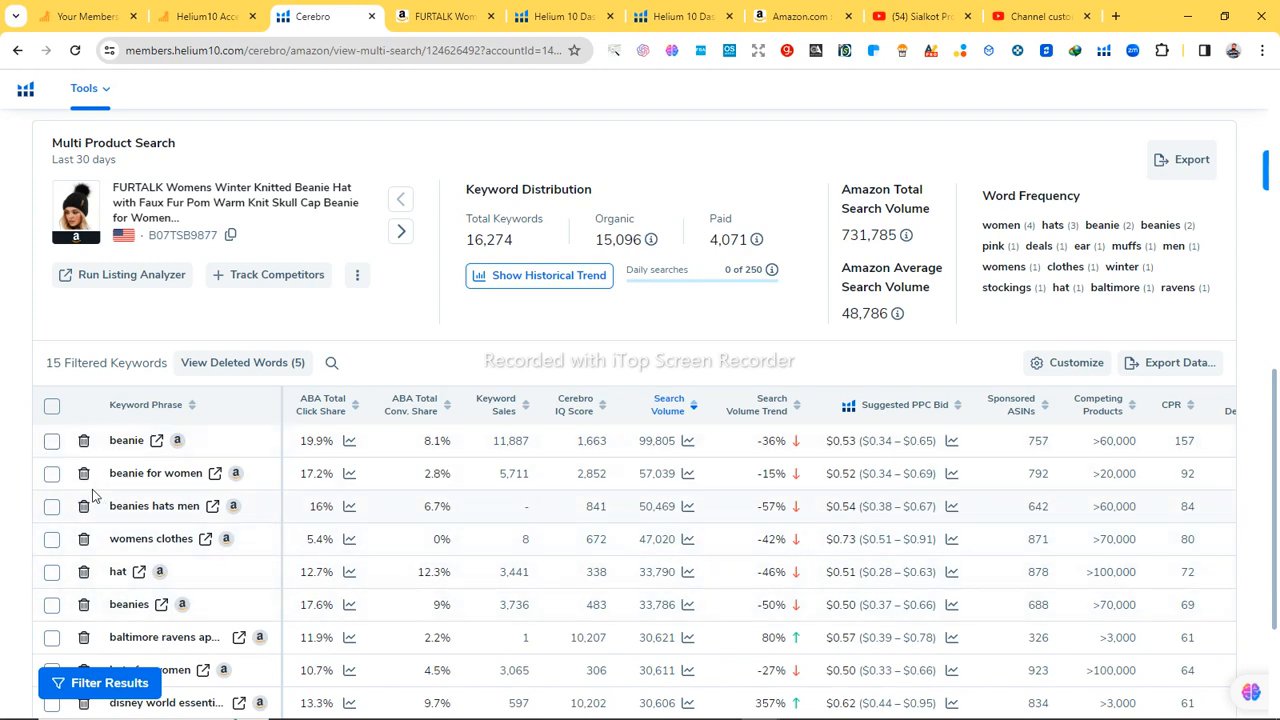
Select the keyword "beanie for women", show the export options for the keyword data, and review the applied filters
left_click(51, 474)
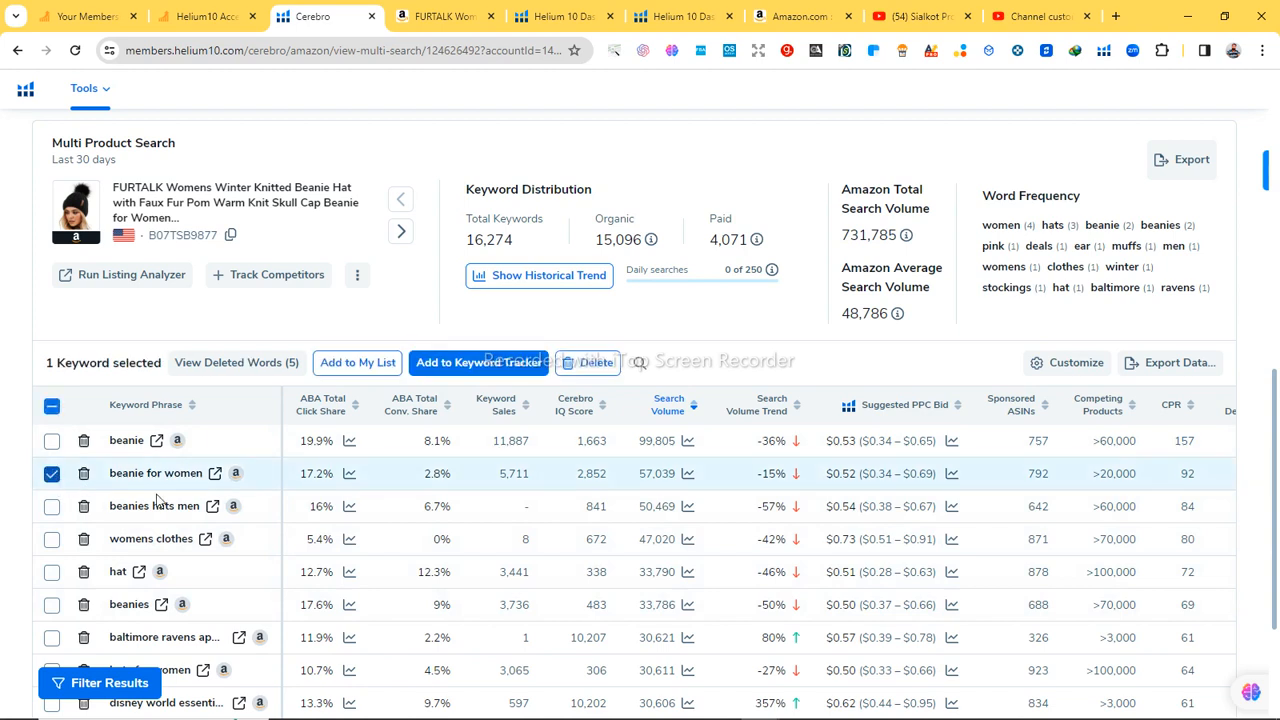
left_click(1160, 366)
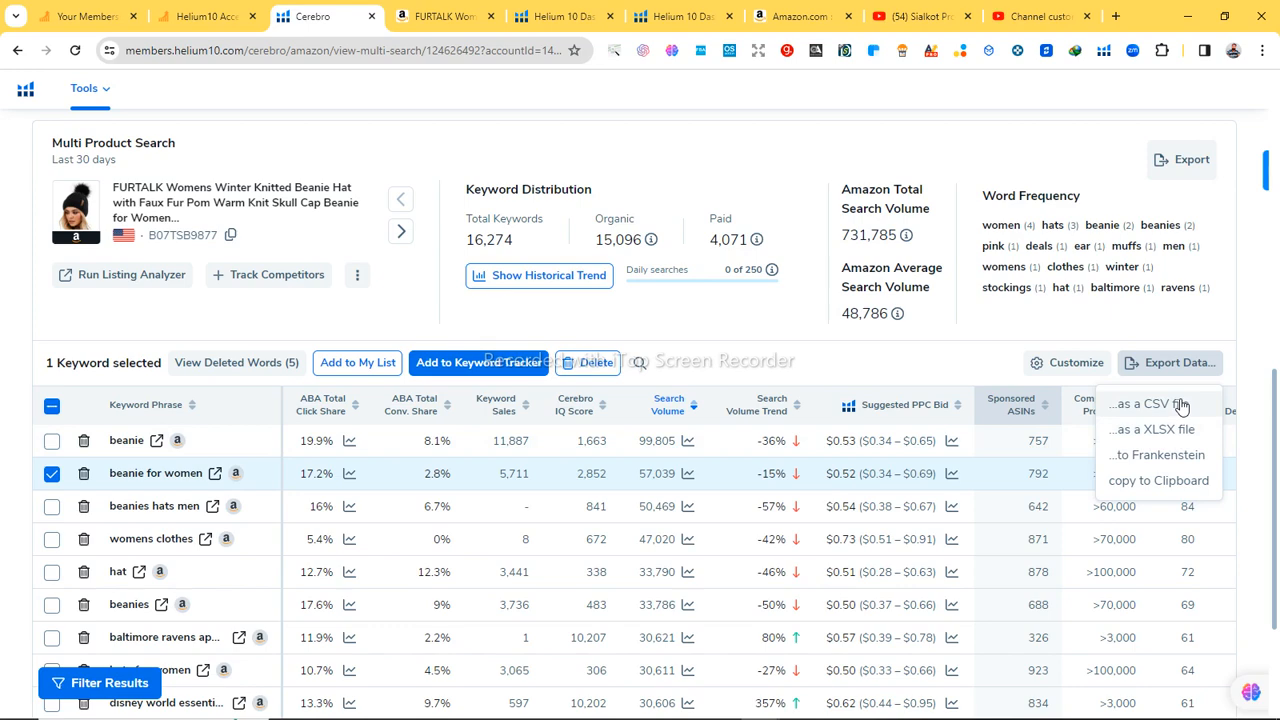
left_click_drag(1278, 398, 1277, 143)
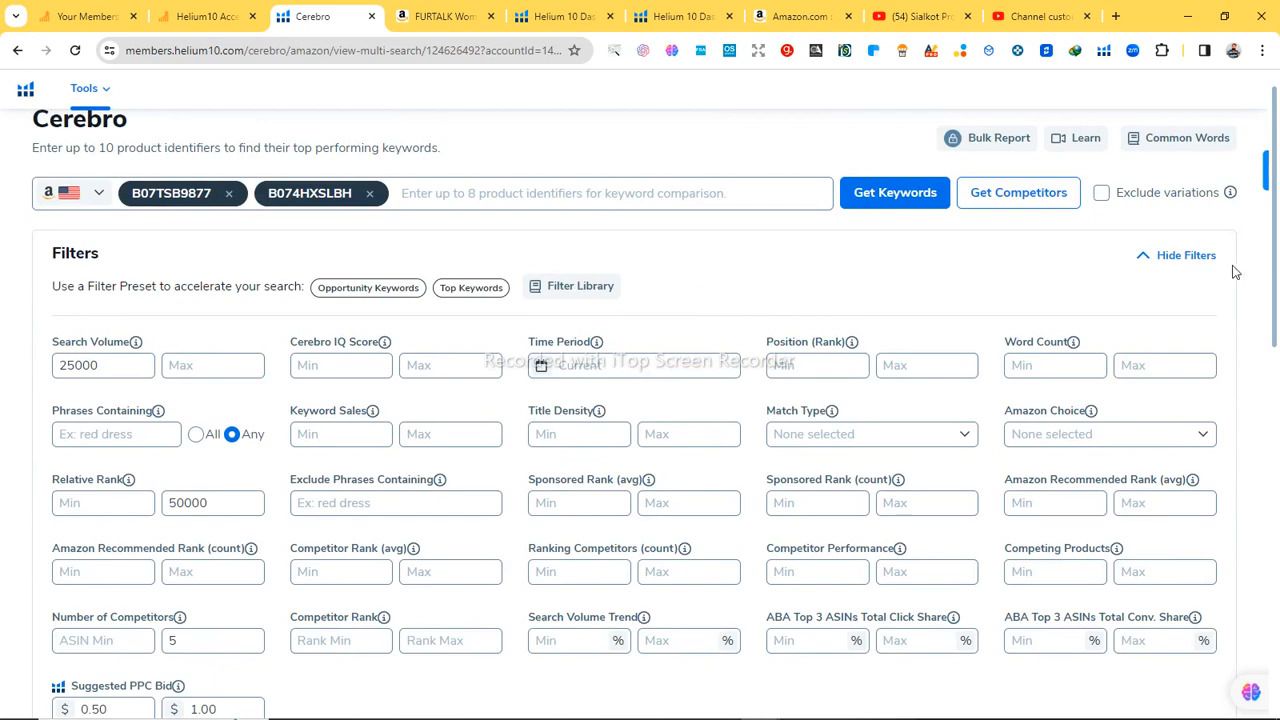
Delete the keyword "cap" and the Baltimore Ravens keyword from the filtered list
left_click_drag(1277, 232, 1278, 676)
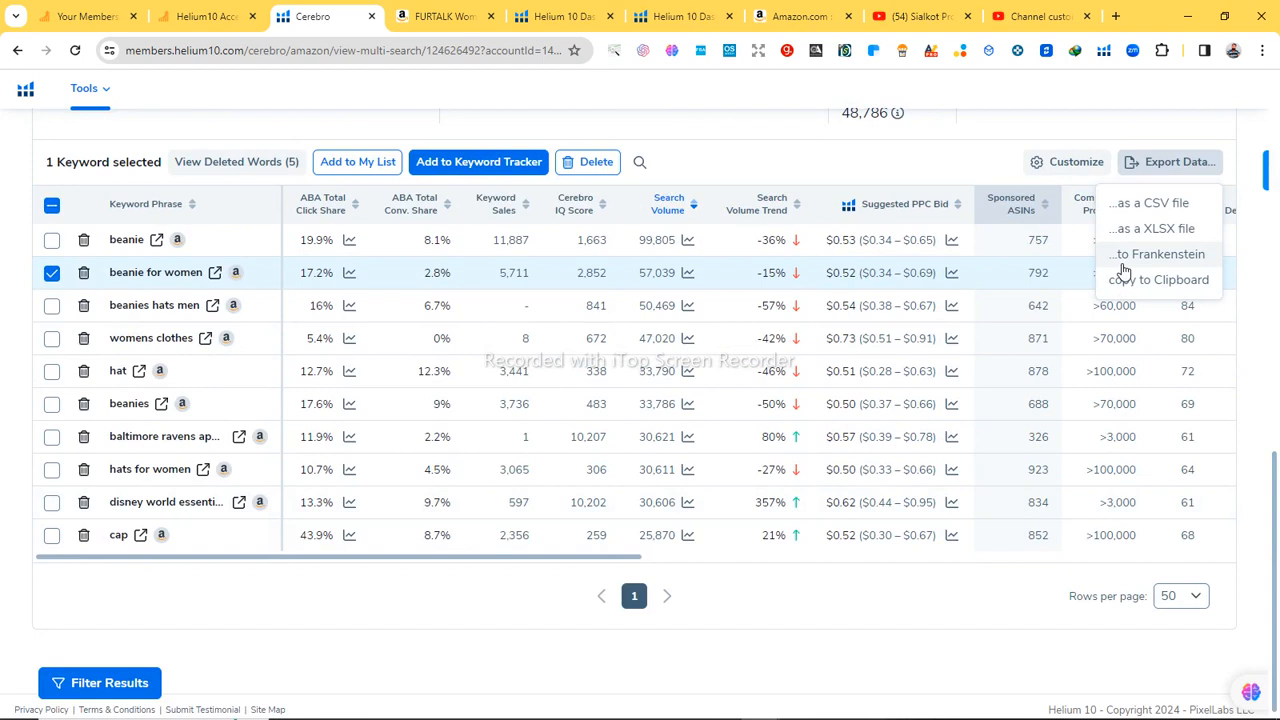
left_click(85, 537)
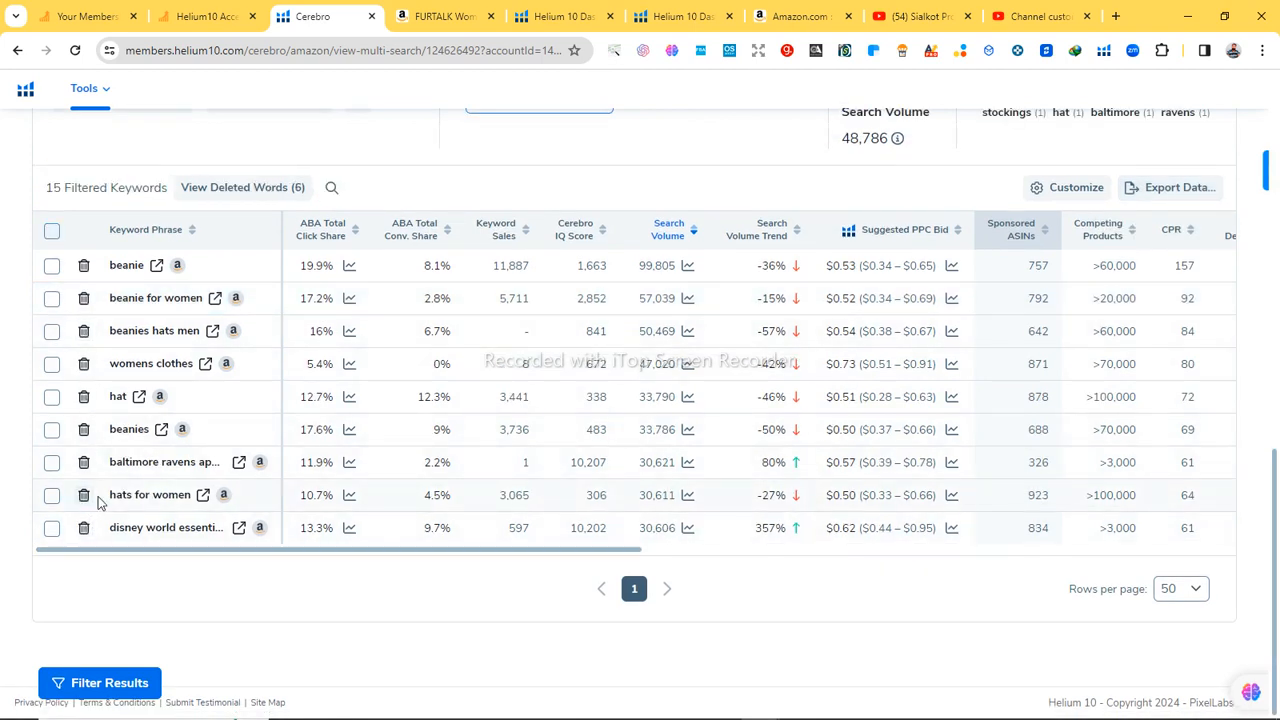
left_click(85, 463)
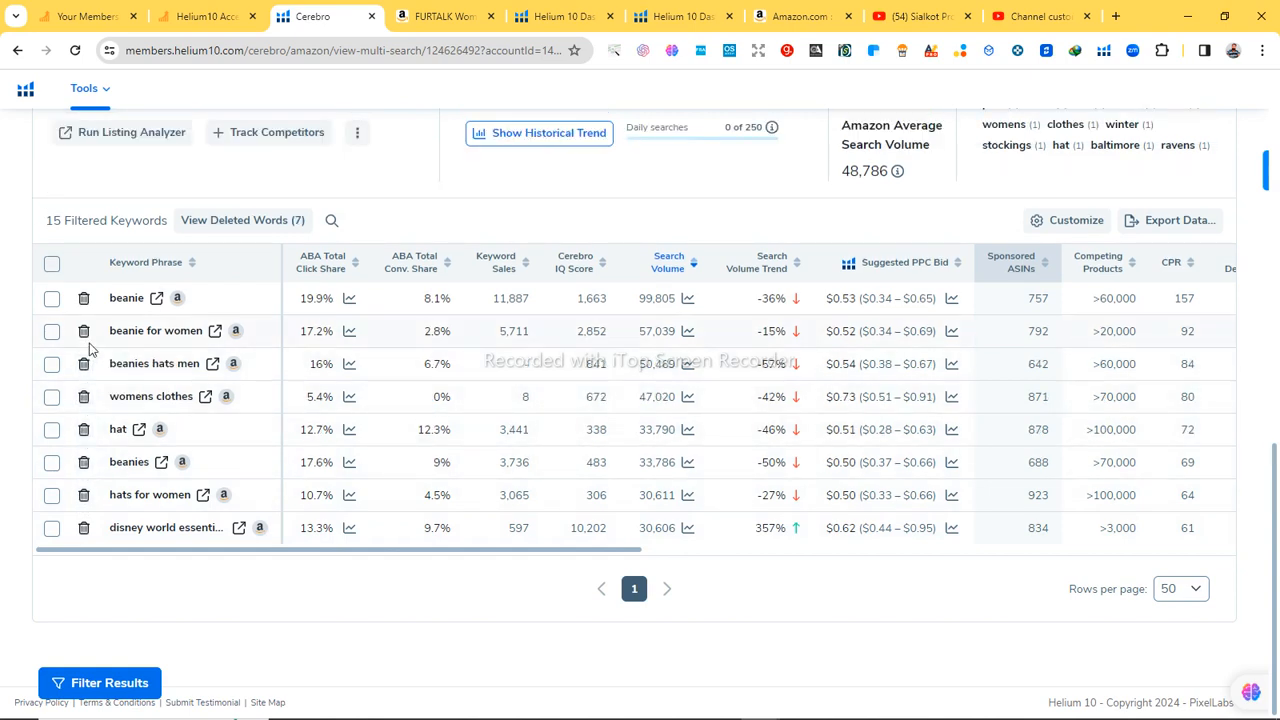
Show the export formats for the cleaned keyword list and check the filter settings and search volume summary again
left_click(1194, 228)
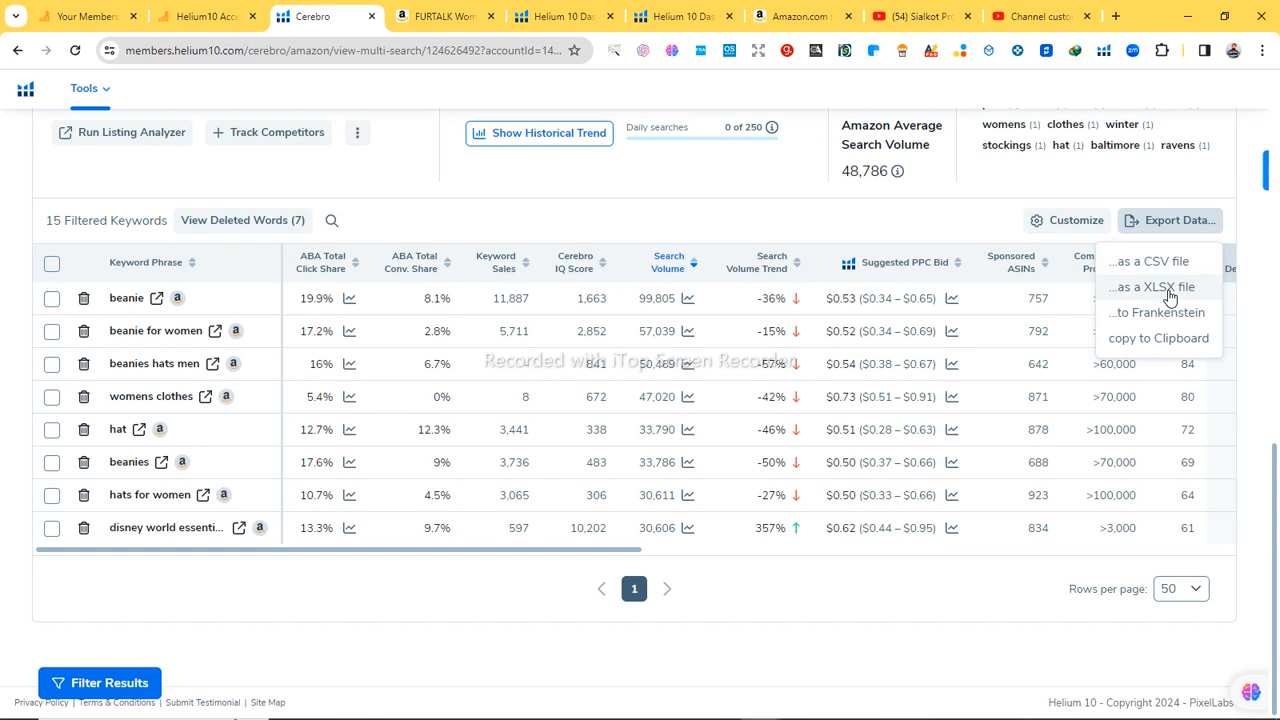
left_click_drag(1276, 508, 1261, 186)
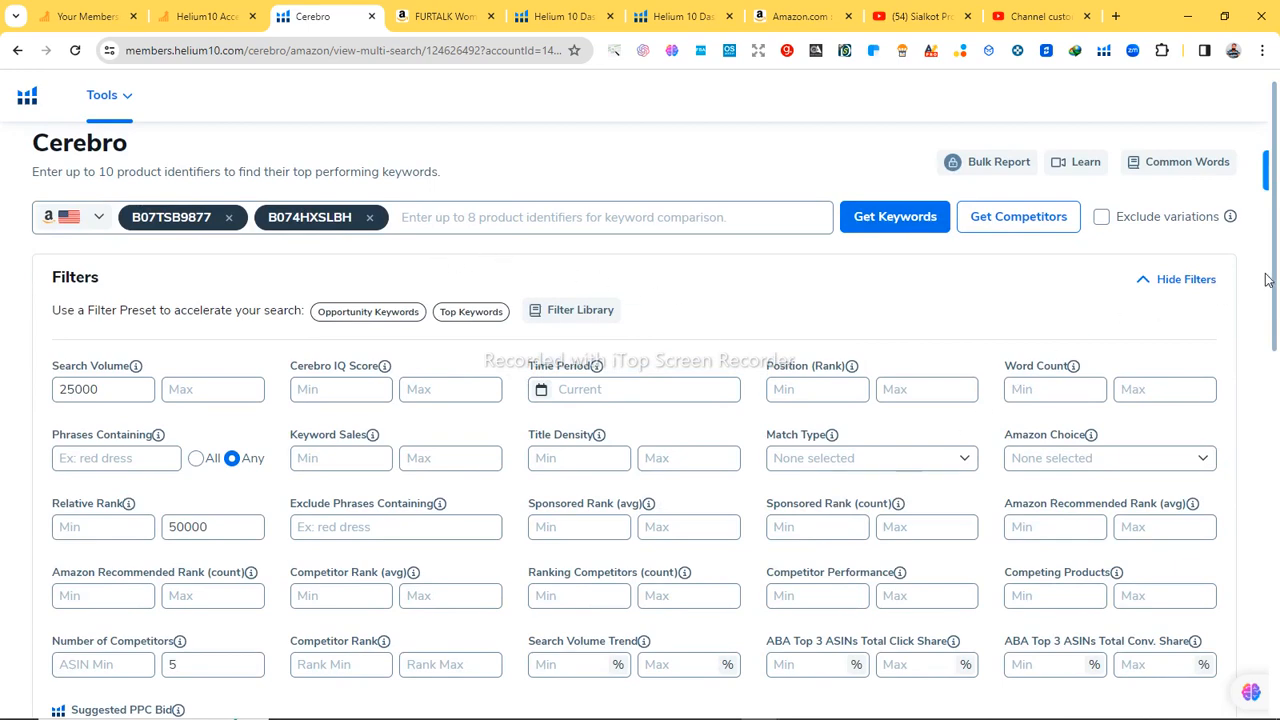
left_click_drag(1272, 282, 1275, 503)
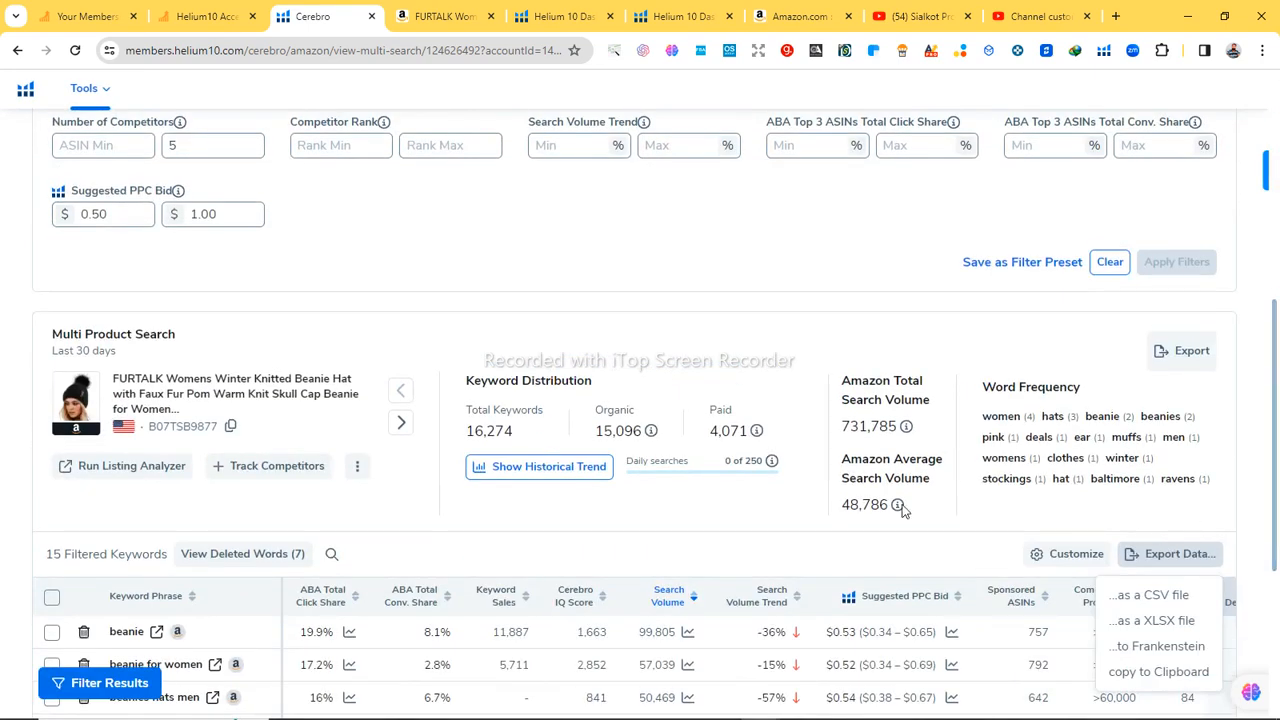